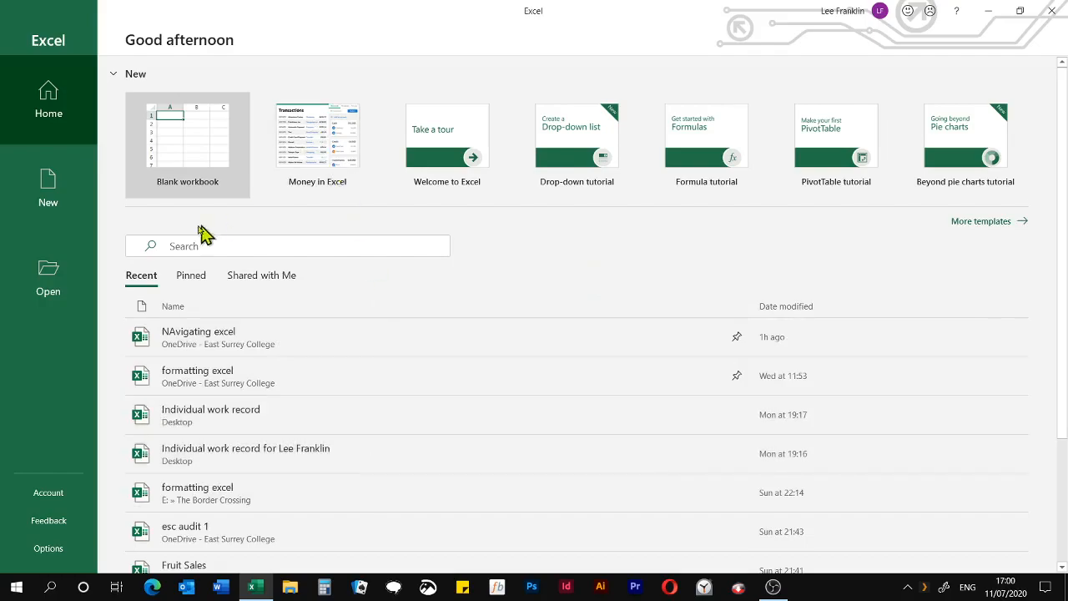
# Browse the templates available for creating a new workbook
pyautogui.click(20, 191)
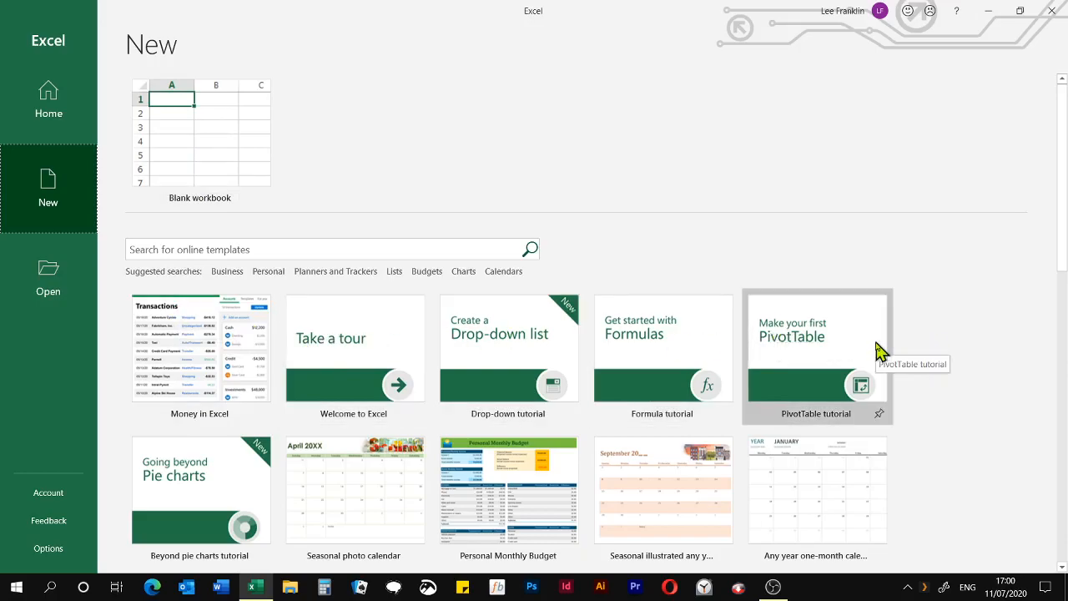
pyautogui.scroll(-5, 881, 351)
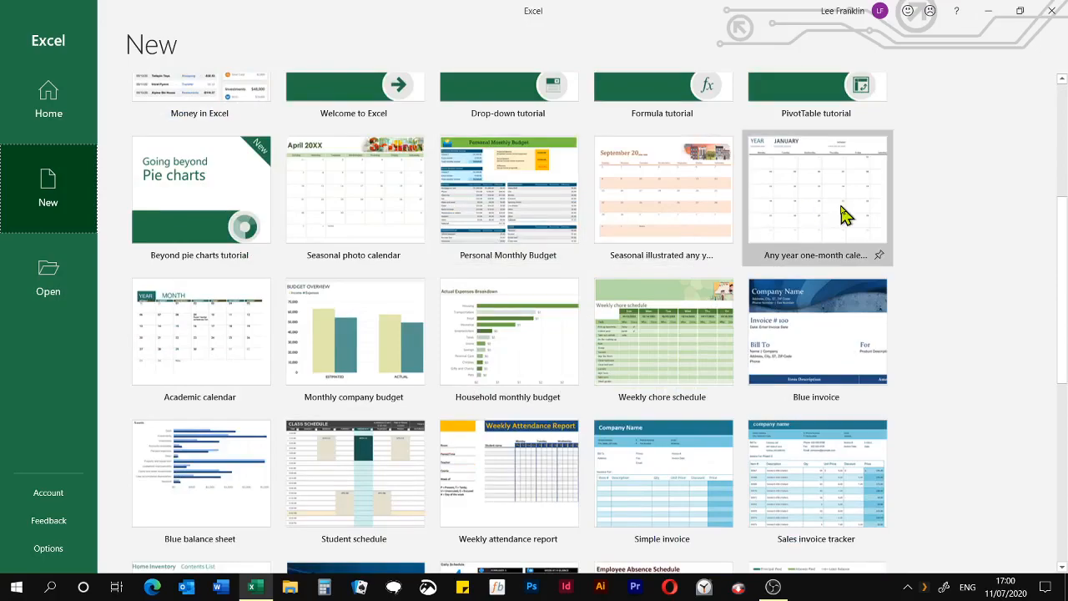
pyautogui.scroll(-2, 845, 238)
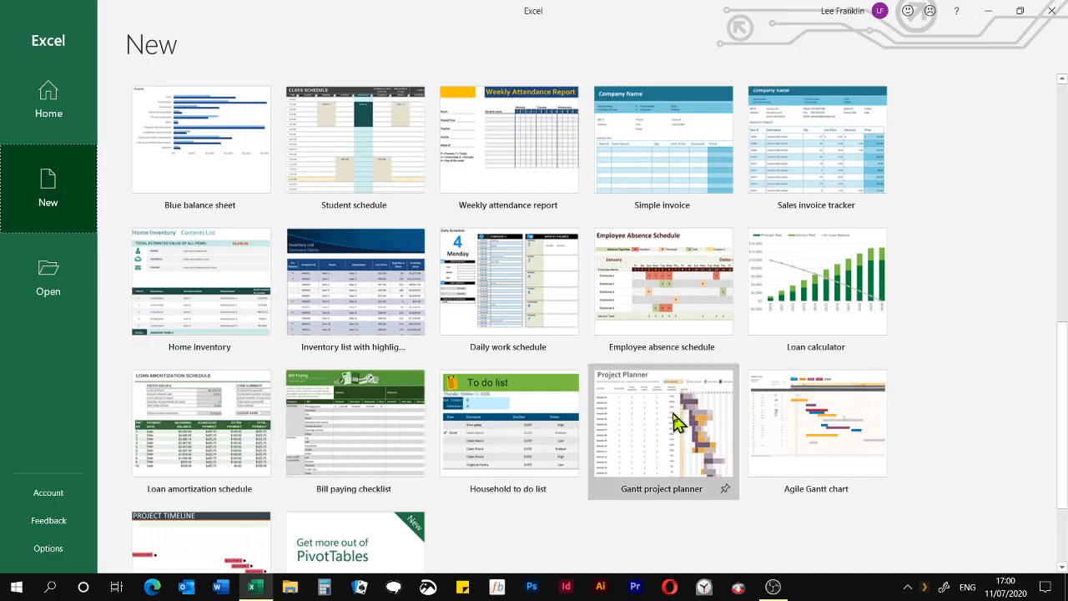
pyautogui.scroll(1, 656, 418)
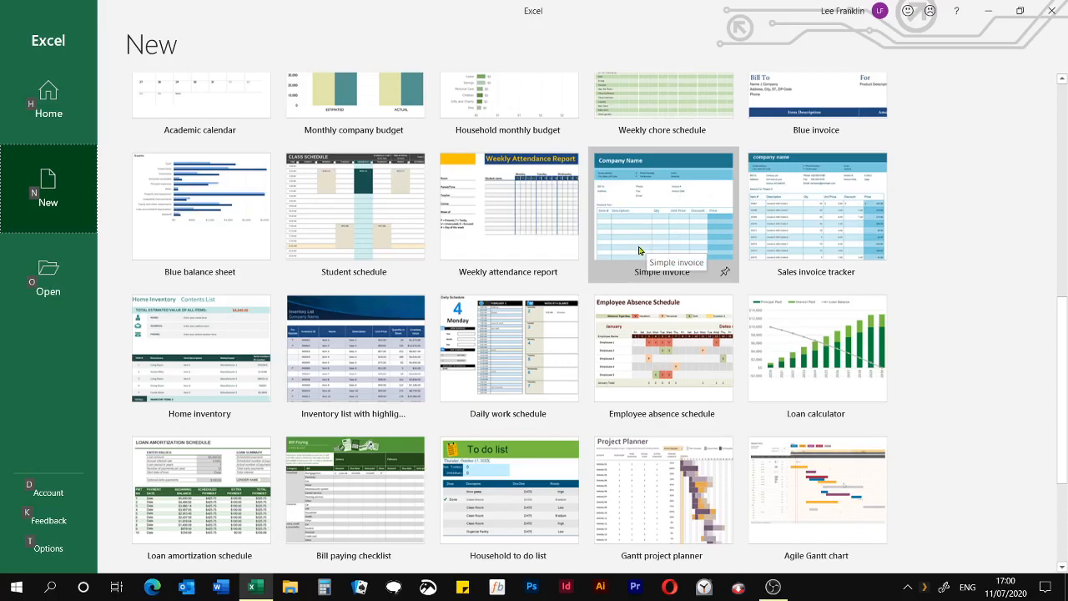
# Look through the pinned workbooks that can be opened and view the signed-in account's details
pyautogui.click(74, 277)
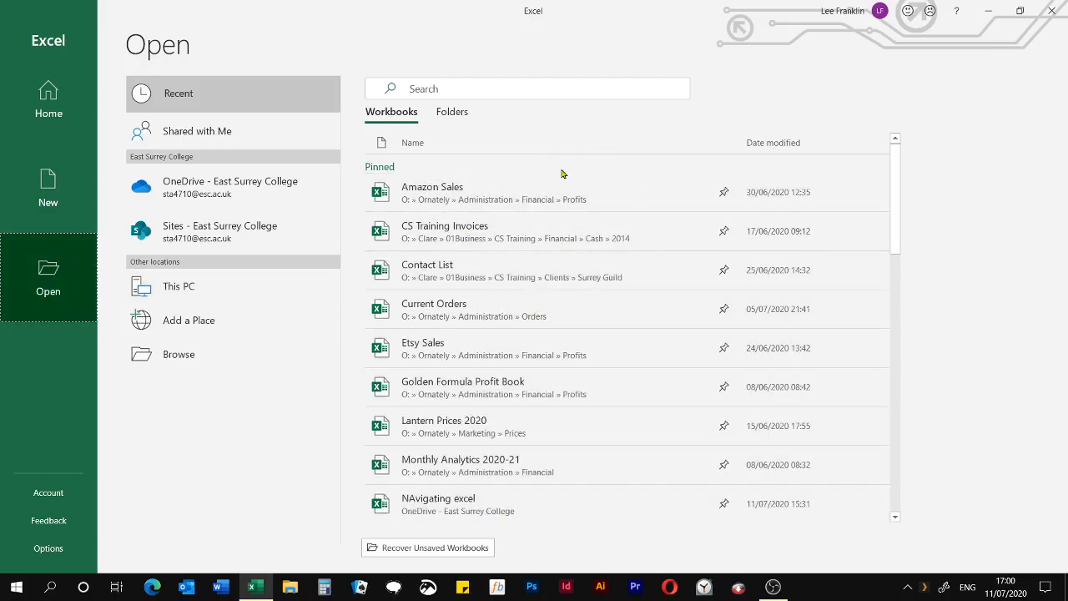
pyautogui.scroll(-5, 591, 292)
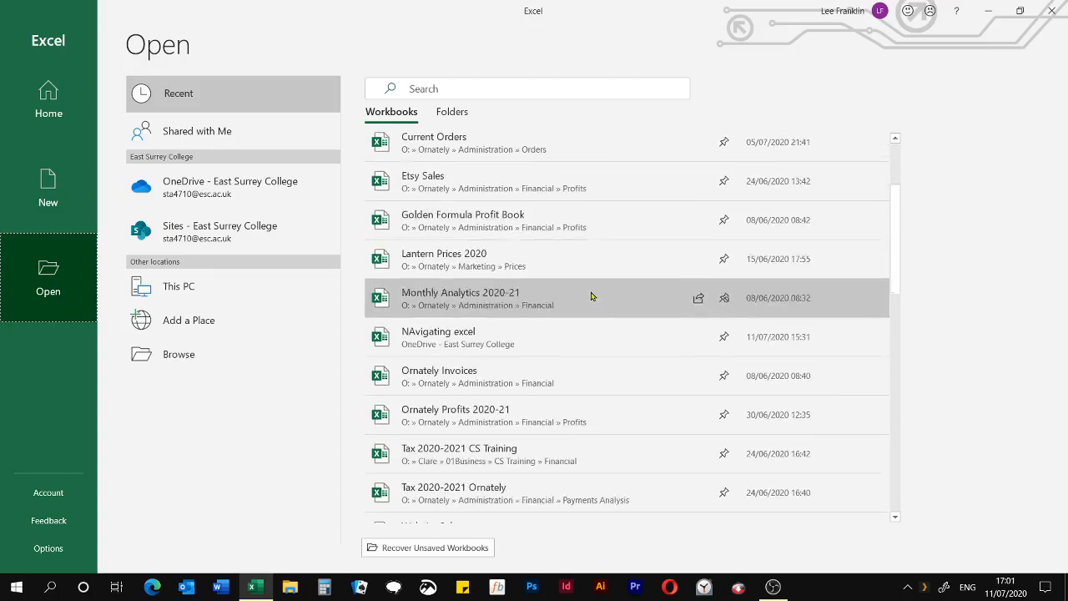
pyautogui.scroll(5, 591, 320)
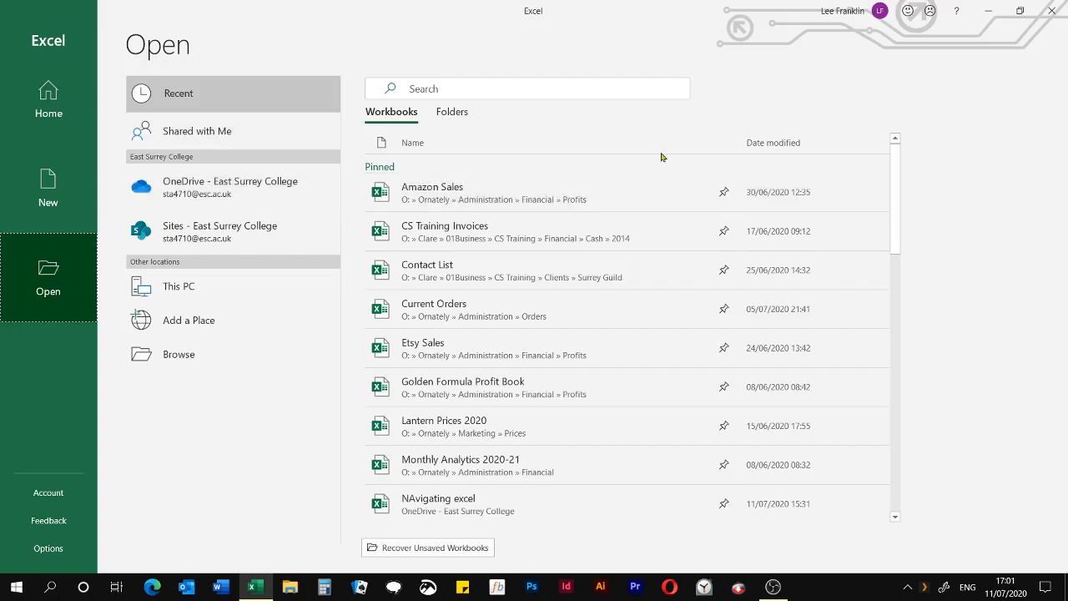
pyautogui.click(819, 13)
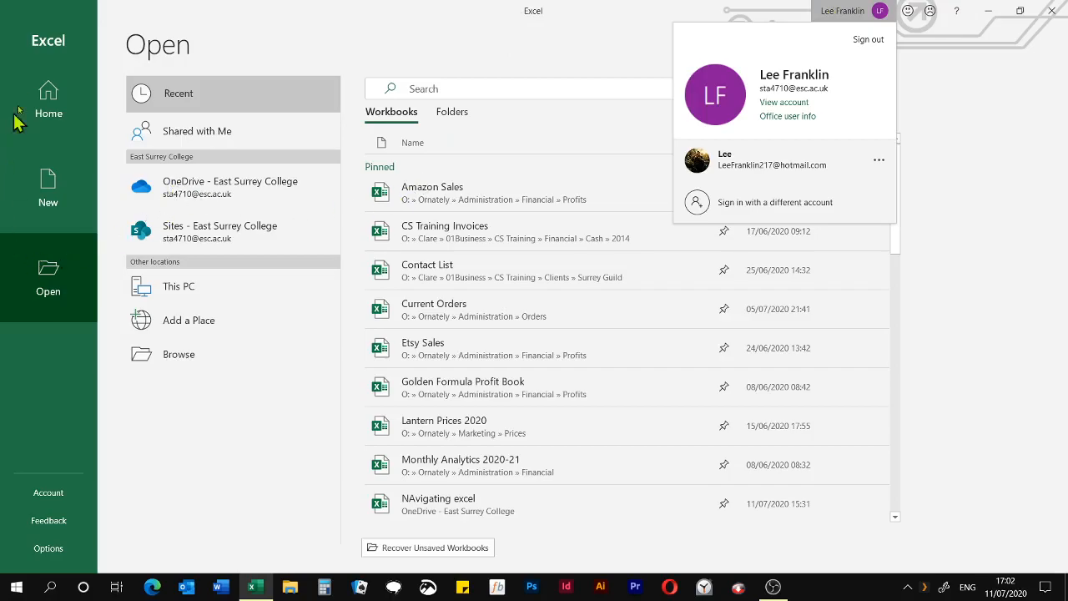
# Create a blank workbook and add three more worksheets to it
pyautogui.click(51, 86)
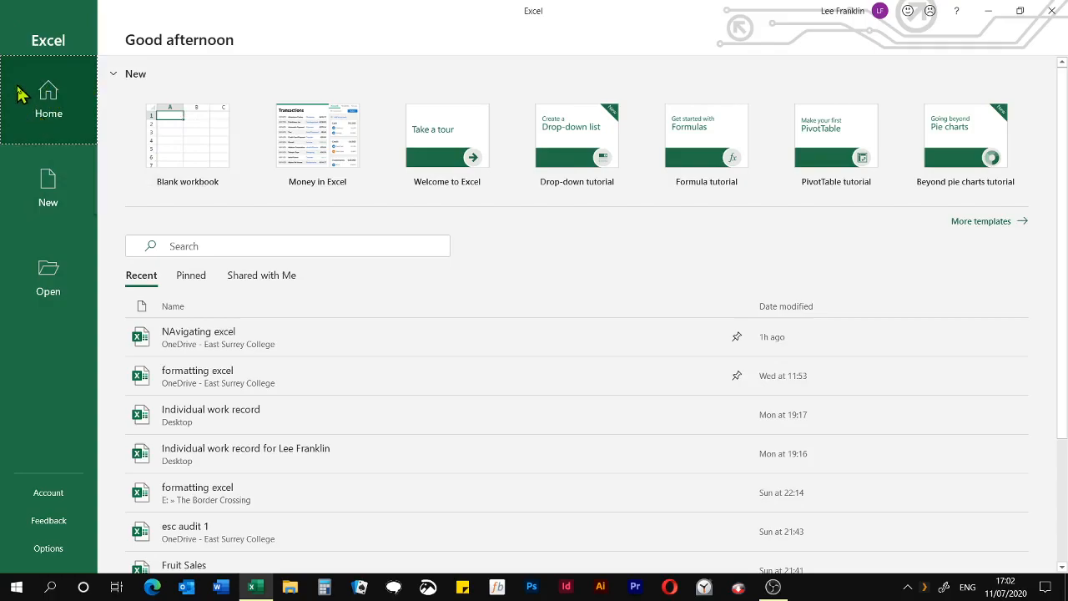
pyautogui.click(162, 135)
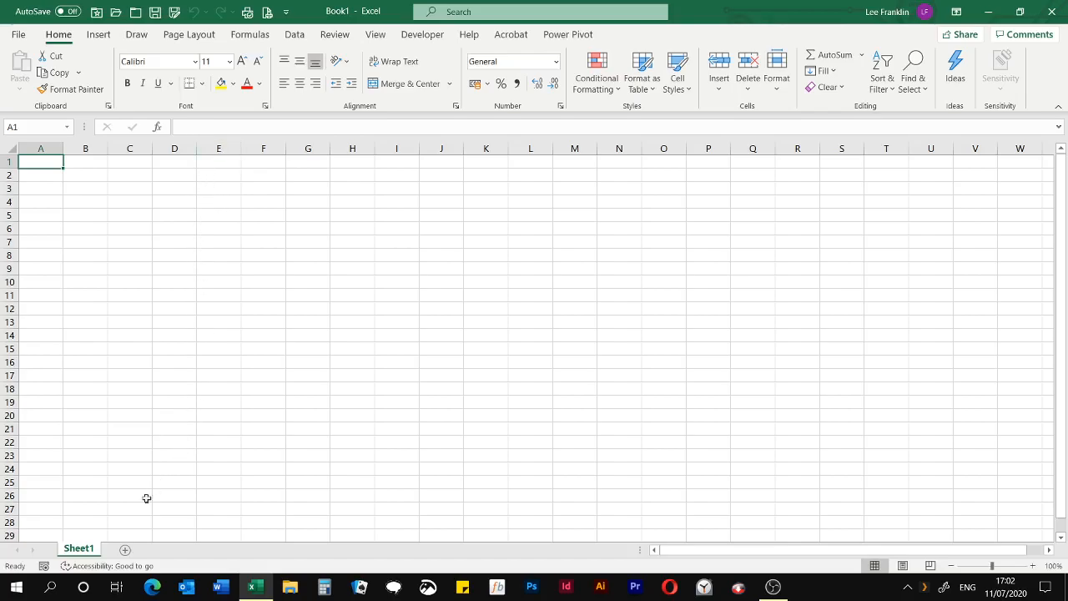
pyautogui.click(121, 552)
pyautogui.click(170, 553)
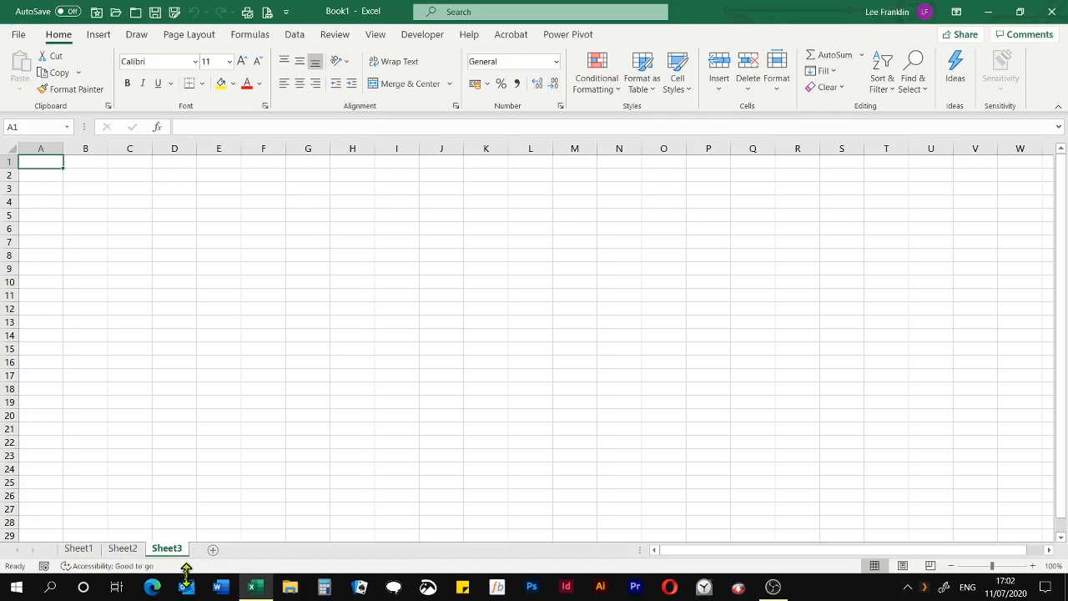
pyautogui.click(214, 551)
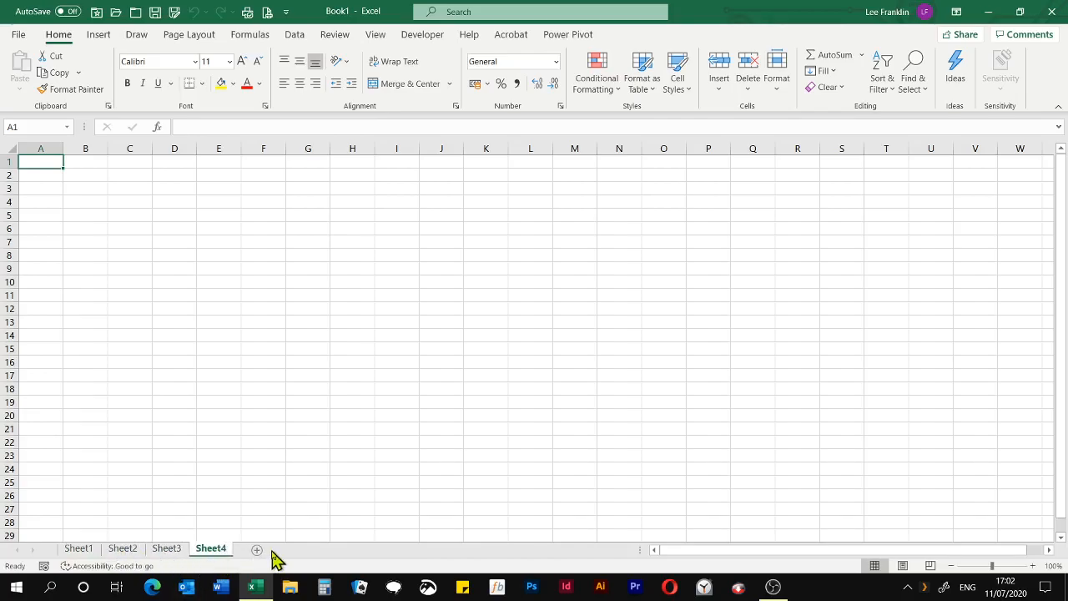
# Select cell B9 on Sheet4 and look over the empty rows further down the sheet
pyautogui.moveTo(224, 551)
pyautogui.mouseDown()
pyautogui.moveTo(79, 555)
pyautogui.moveTo(80, 279)
pyautogui.mouseUp()
pyautogui.click(78, 272)
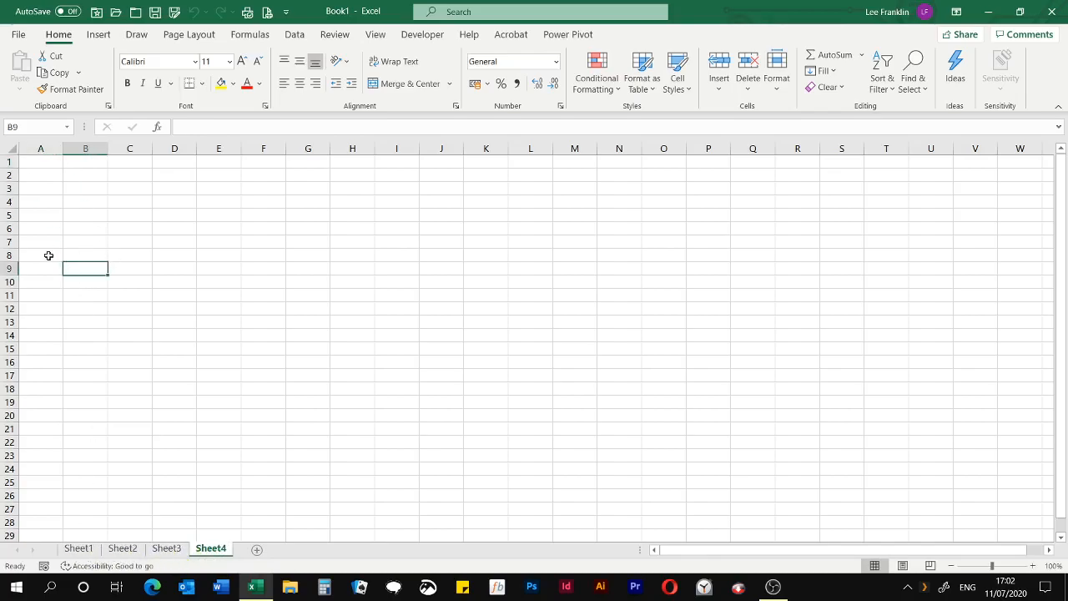
pyautogui.scroll(-1, 72, 265)
pyautogui.scroll(-5, 72, 265)
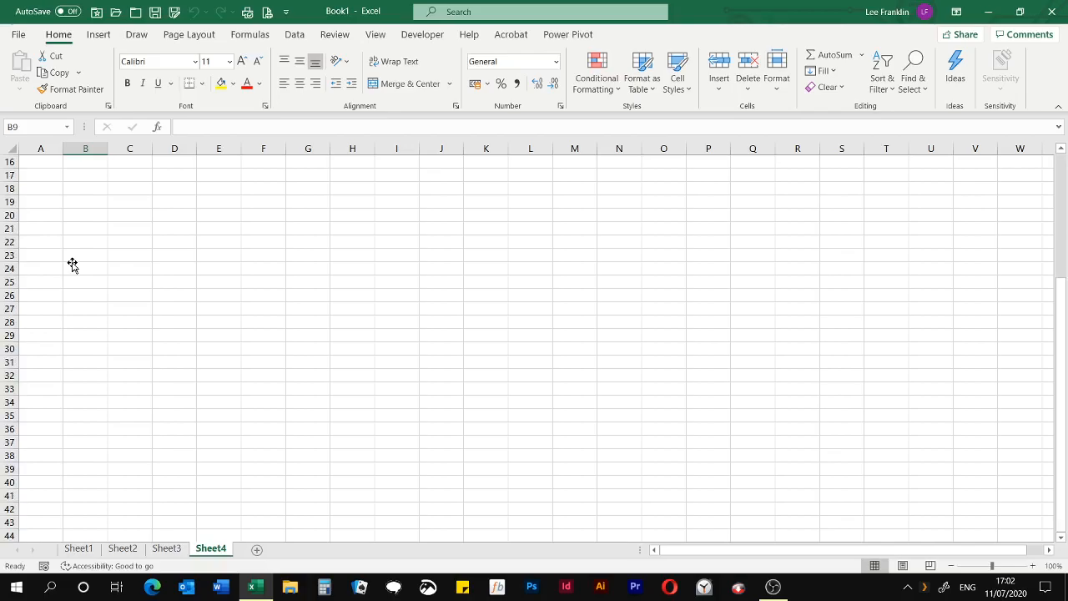
pyautogui.scroll(5, 74, 263)
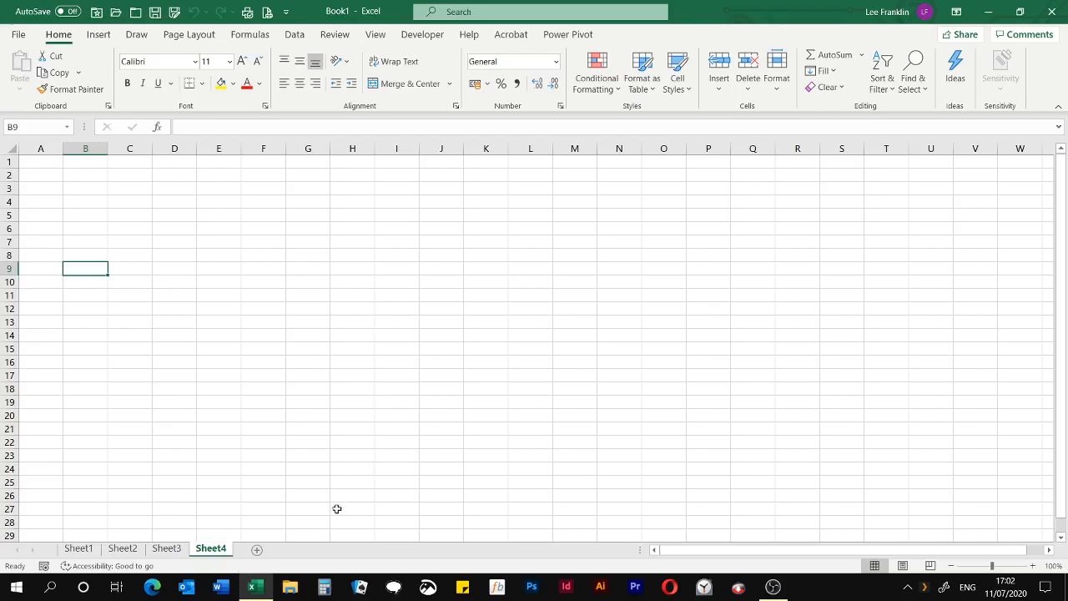
# Open the recent workbook NAvigating excel, switch to the blank workbook for comparison and return to it
pyautogui.rightClick(253, 588)
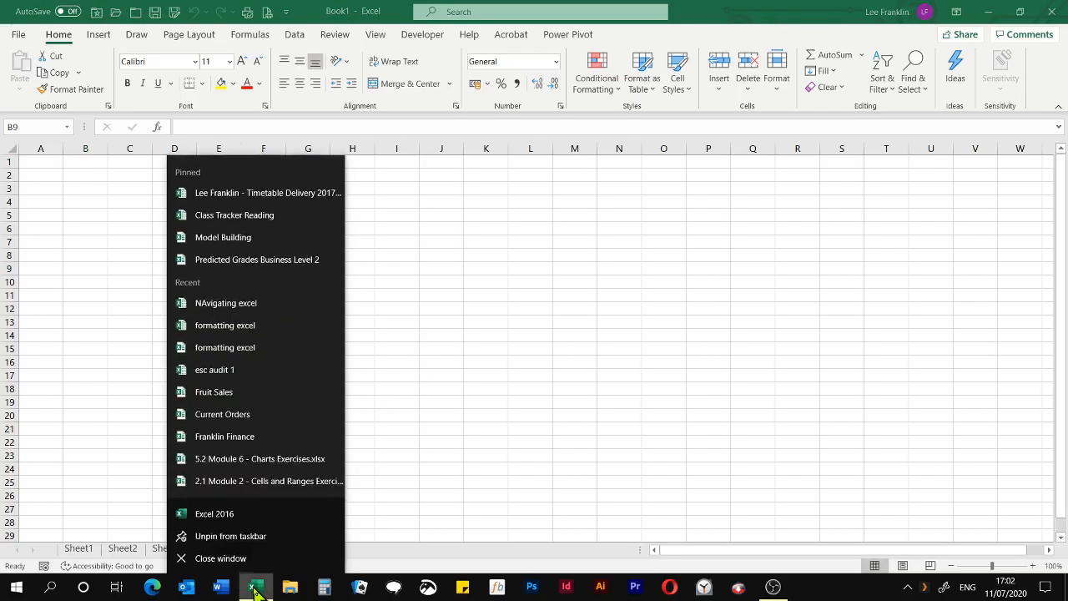
pyautogui.click(248, 305)
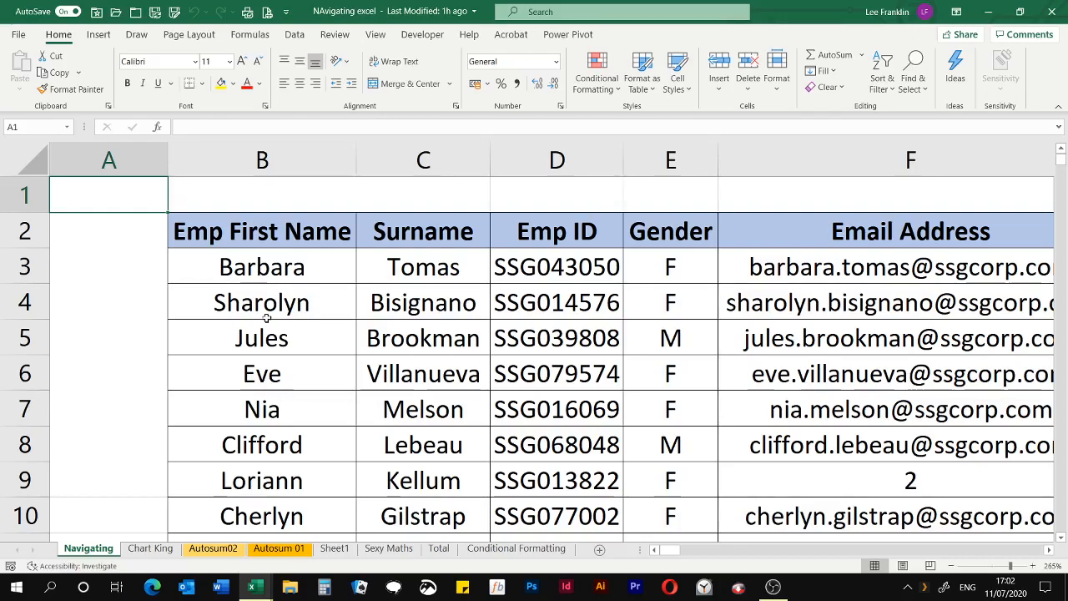
pyautogui.hotkey('alt', 'Tab')
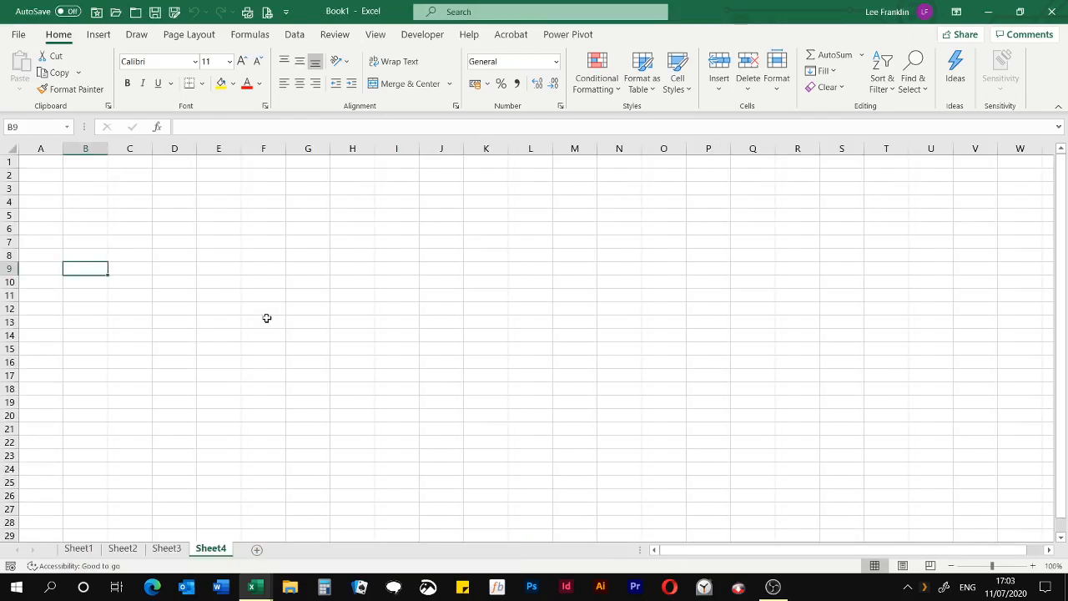
pyautogui.hotkey('alt', 'Tab')
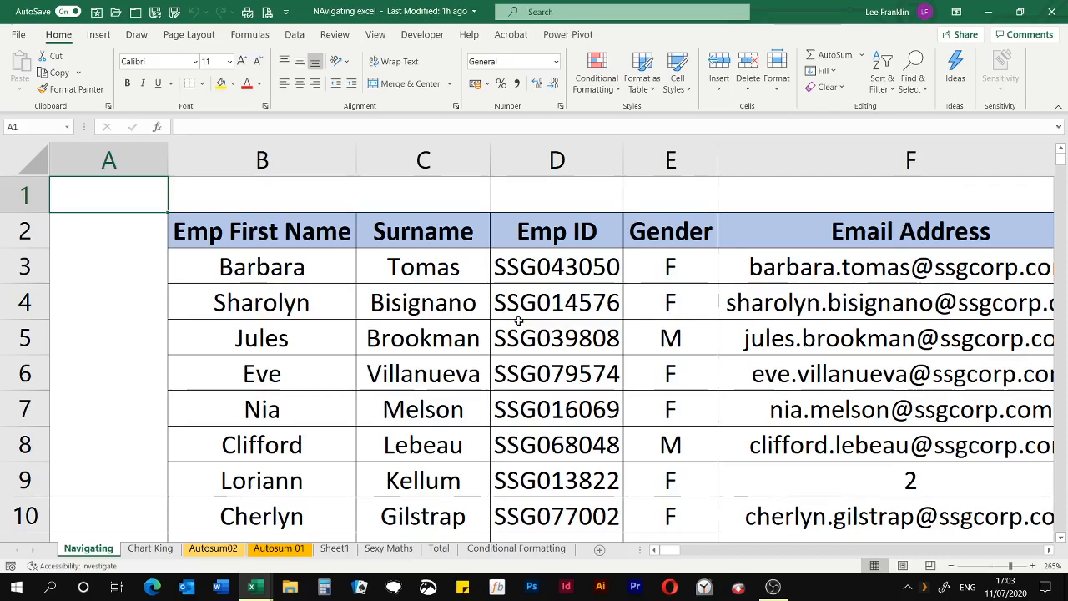
# Look down through the employee table on the Navigating sheet and return to its first rows
pyautogui.scroll(-1, 528, 324)
pyautogui.scroll(-7, 527, 324)
pyautogui.scroll(3, 534, 326)
pyautogui.scroll(3, 534, 325)
pyautogui.scroll(-8, 535, 326)
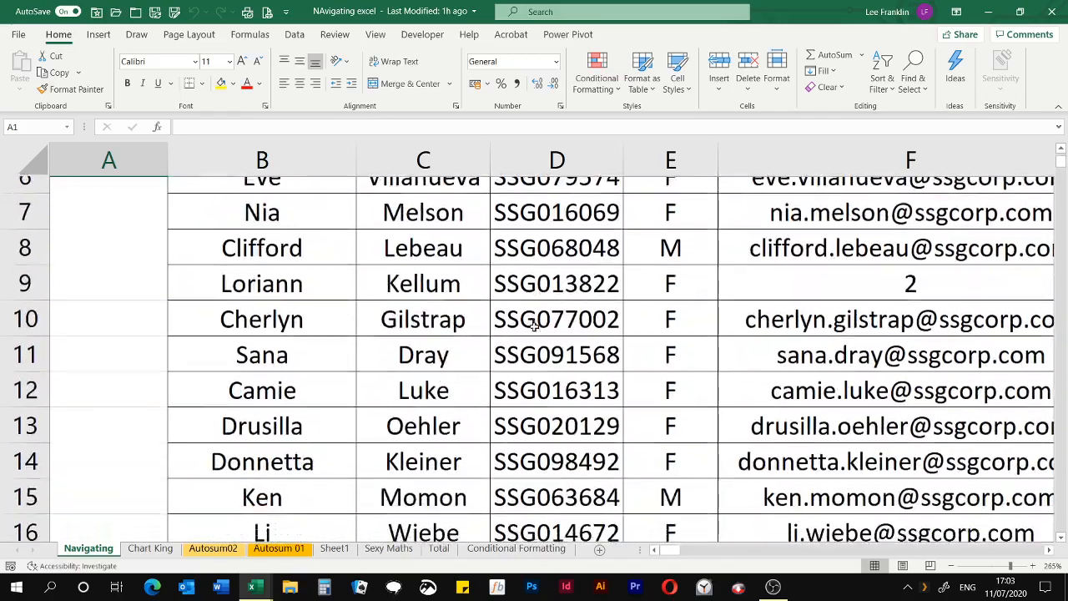
pyautogui.scroll(4, 535, 327)
pyautogui.scroll(4, 534, 326)
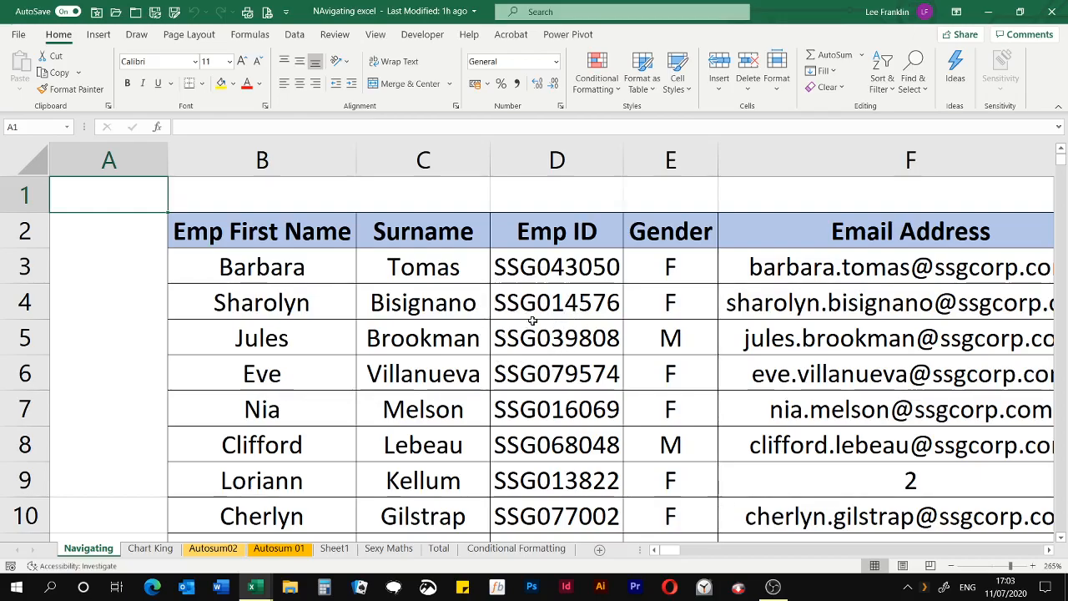
# Zoom the Navigating sheet out to 10%, magnify it to 340%, and settle at 280%
pyautogui.press('alt')
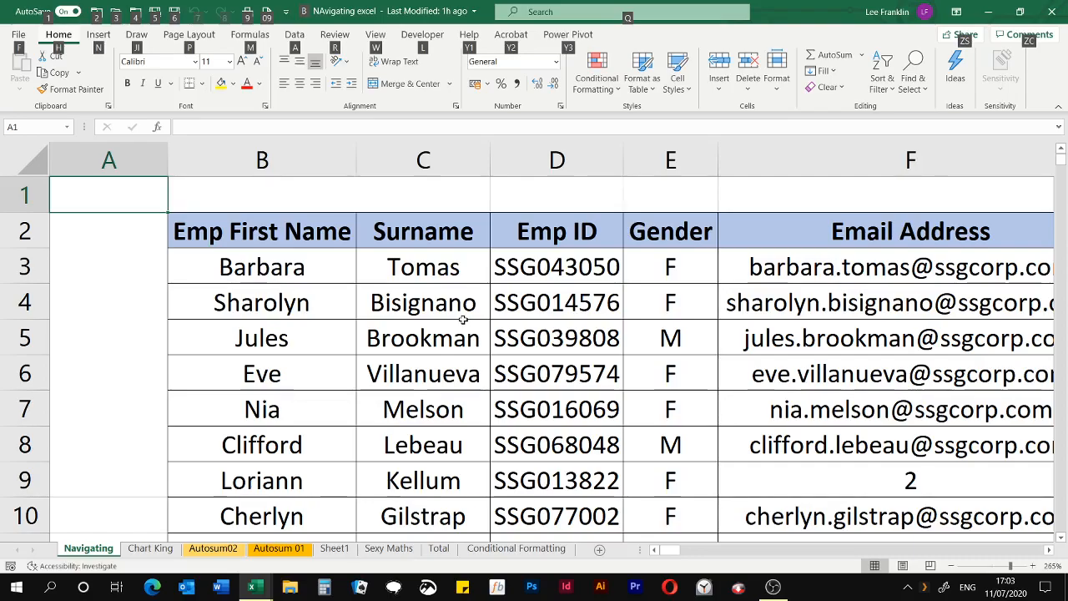
pyautogui.scroll(-9, 462, 319)
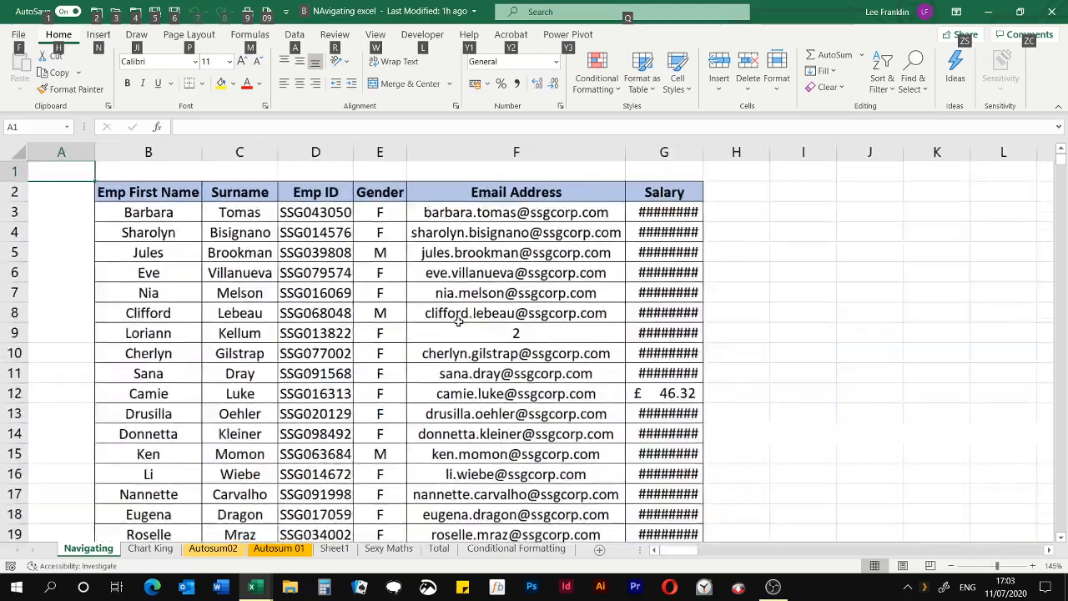
pyautogui.scroll(-8, 457, 323)
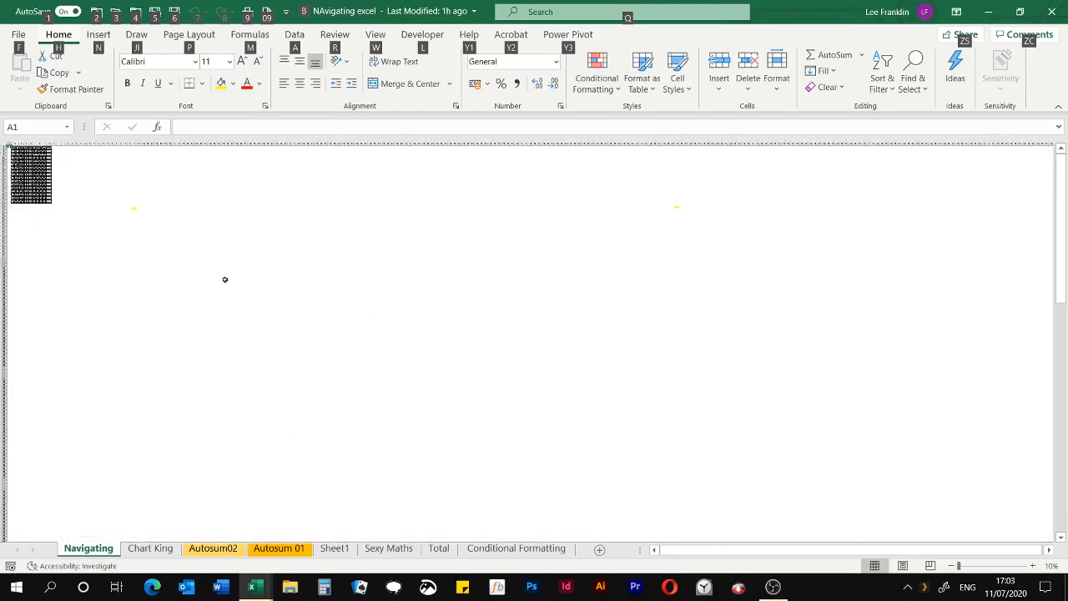
pyautogui.scroll(9, 37, 179)
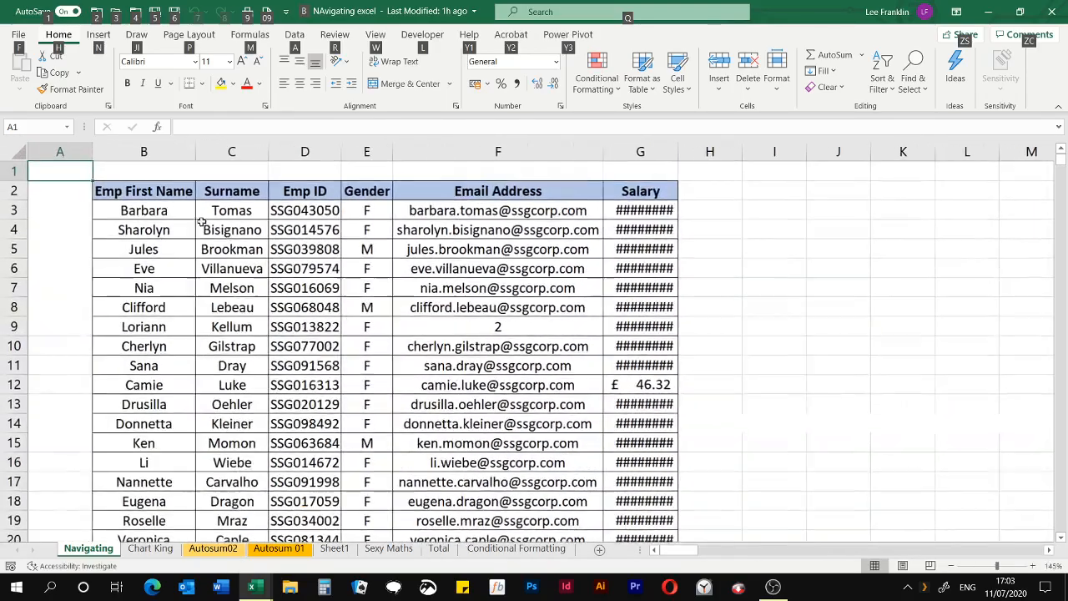
pyautogui.scroll(13, 254, 257)
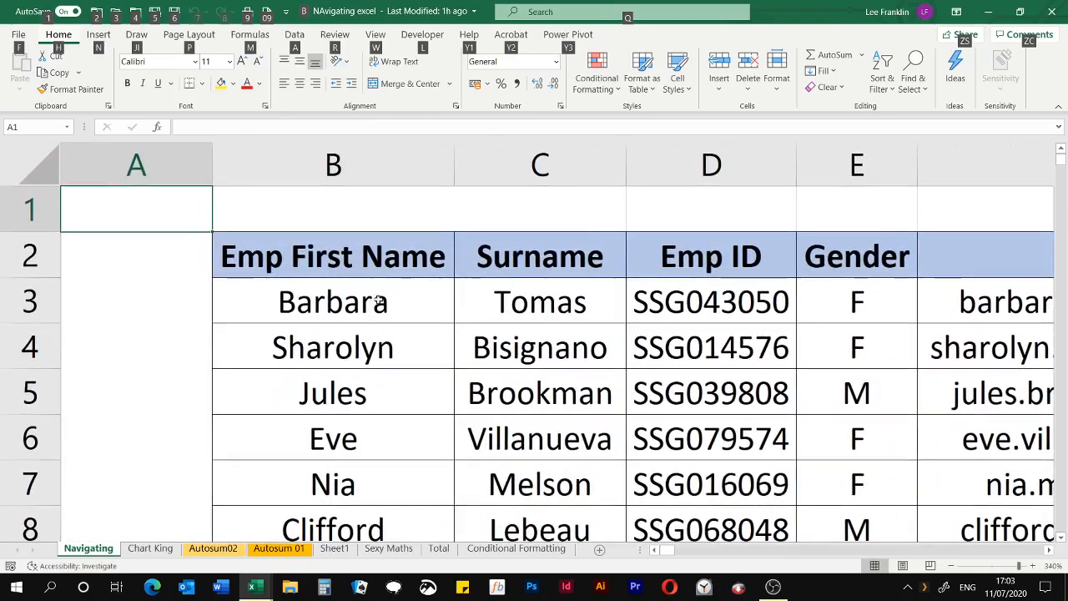
pyautogui.scroll(-4, 413, 309)
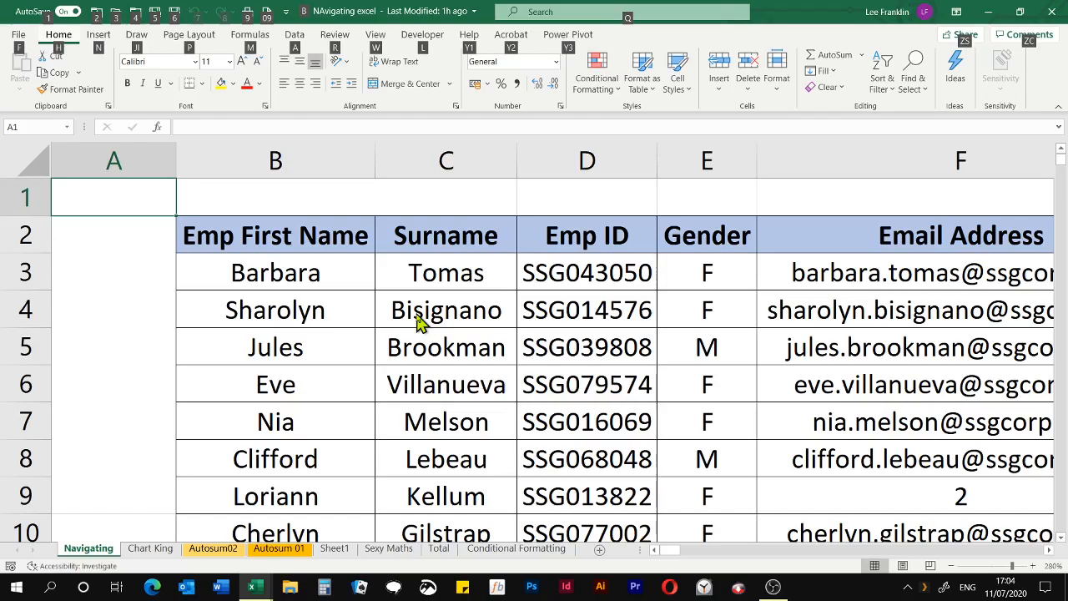
# Enter the sample text "dfg" in cell A1 and "dfgdfg" in cell A2
pyautogui.click(417, 320)
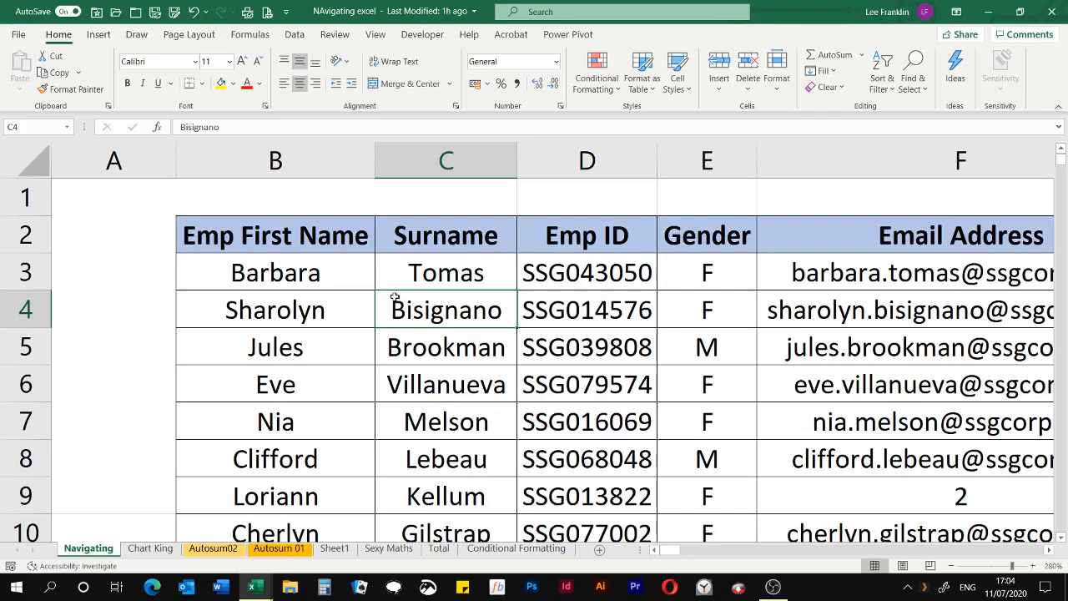
pyautogui.click(131, 195)
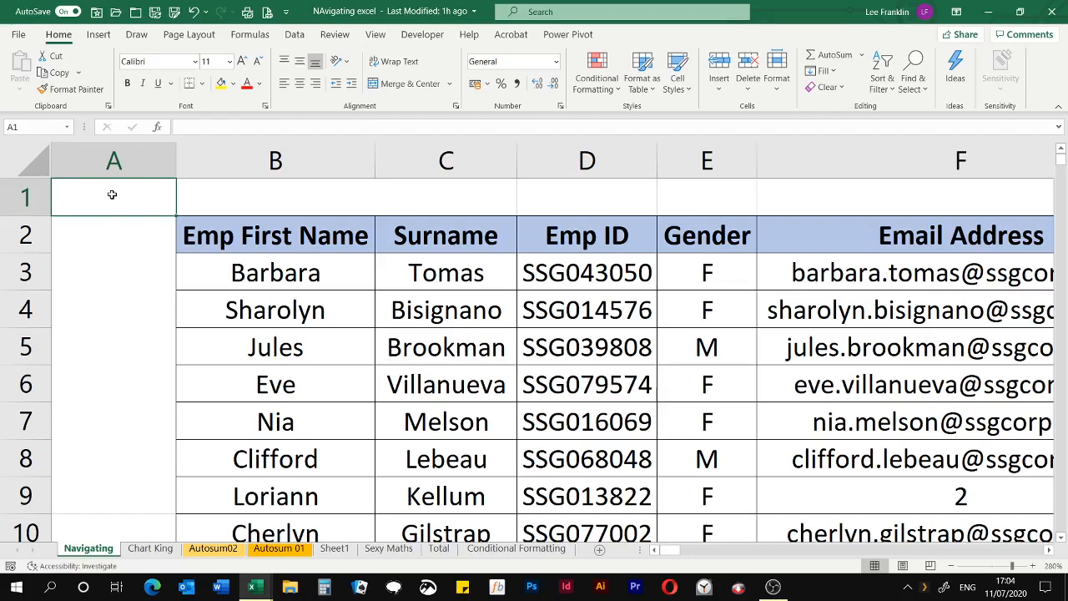
pyautogui.write('dfg')
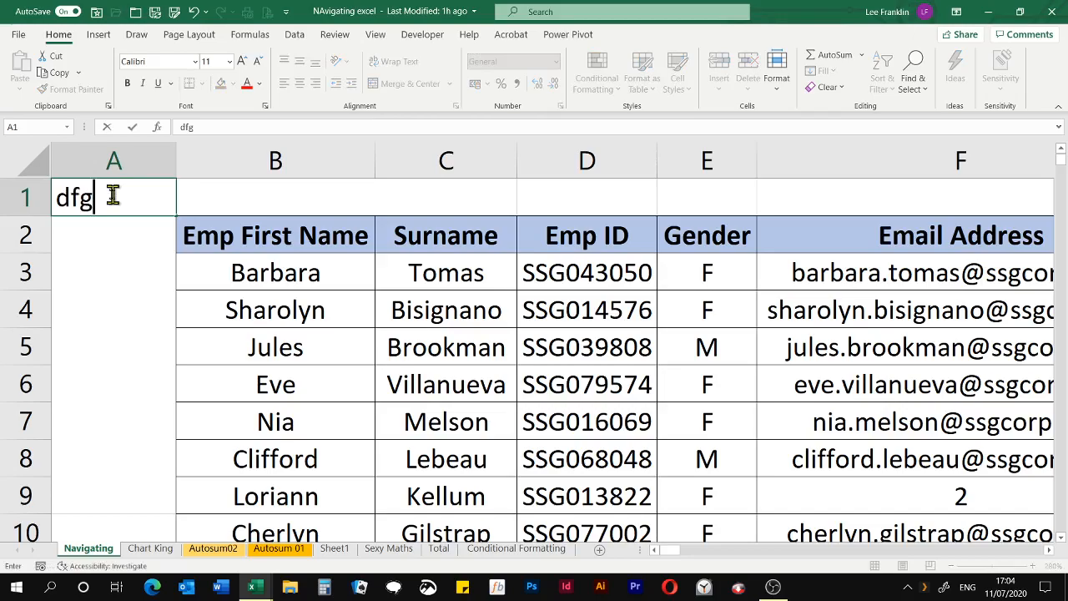
pyautogui.press('Return')
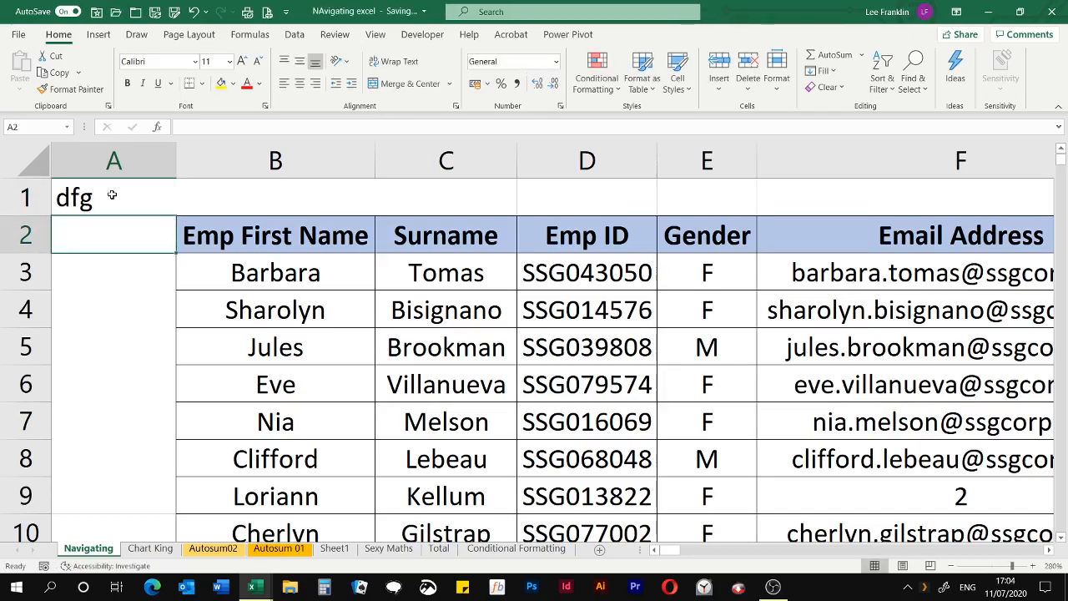
pyautogui.write('dfgdfg')
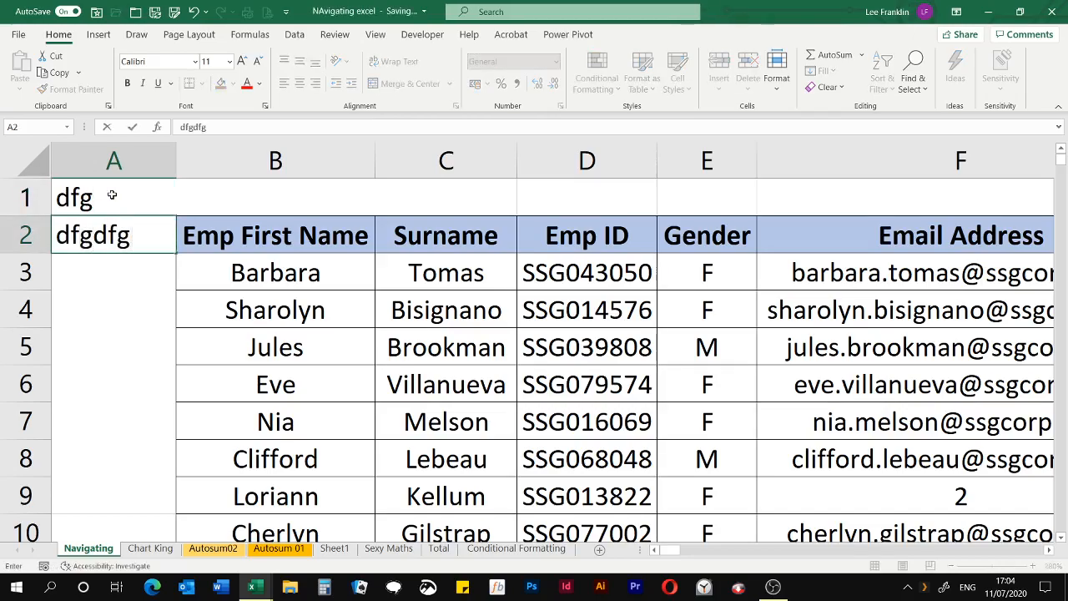
pyautogui.click(111, 194)
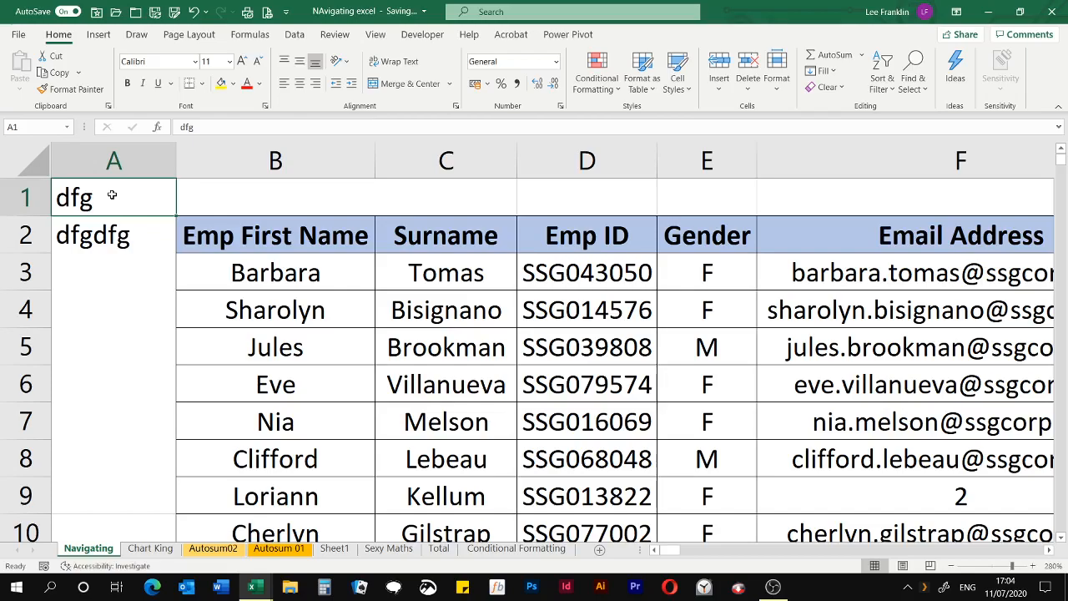
# Move the active cell one cell at a time from A1 down to A6, across to column E and upward
pyautogui.press('Down')
pyautogui.press('Down')
pyautogui.press('Down')
pyautogui.press('Down')
pyautogui.press('Down')
pyautogui.press('Down')
pyautogui.press('Down')
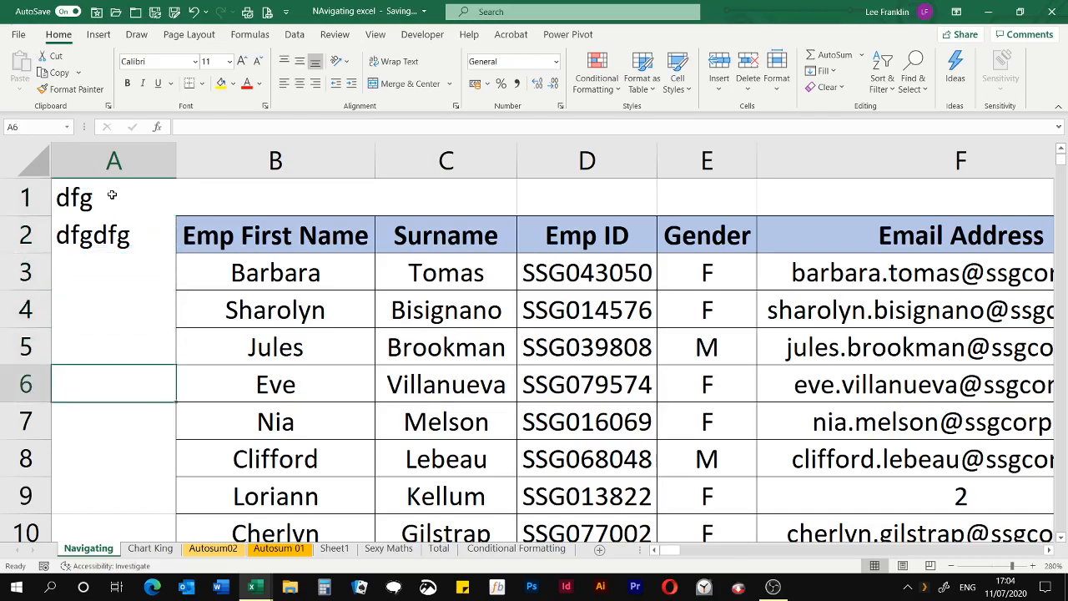
pyautogui.press('Right')
pyautogui.press('Right')
pyautogui.press('Right')
pyautogui.press('Right')
pyautogui.press('Up')
pyautogui.press('Up')
pyautogui.press('Up')
pyautogui.press('Up')
pyautogui.press('Up')
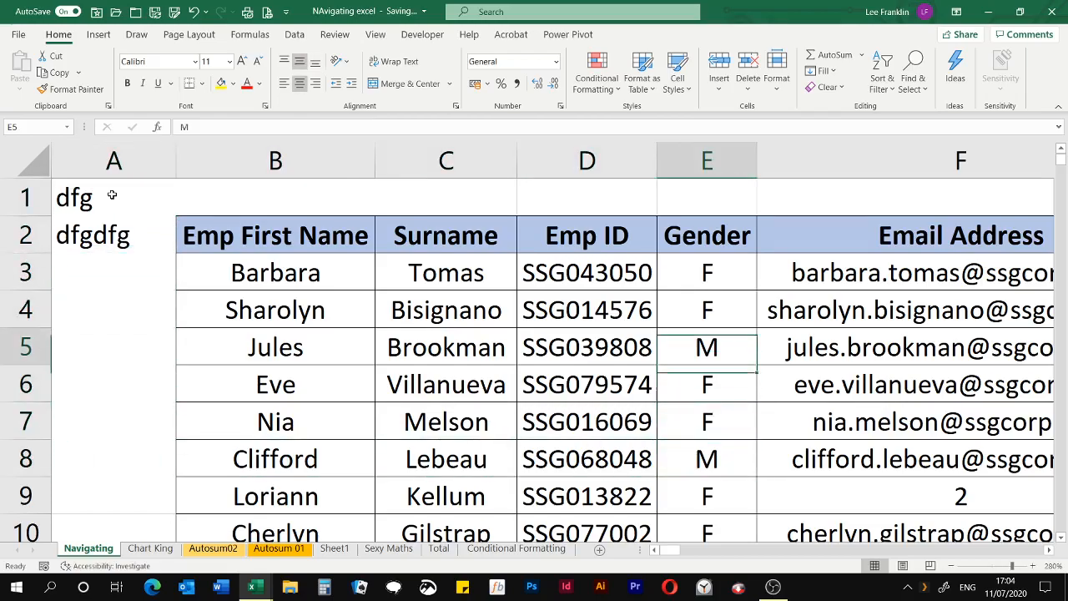
# Move the active cell one cell at a time from E5 up to row 1, back to column A and down to A3
pyautogui.press('Up')
pyautogui.press('Up')
pyautogui.press('Left')
pyautogui.press('Left')
pyautogui.press('Left')
pyautogui.press('Left')
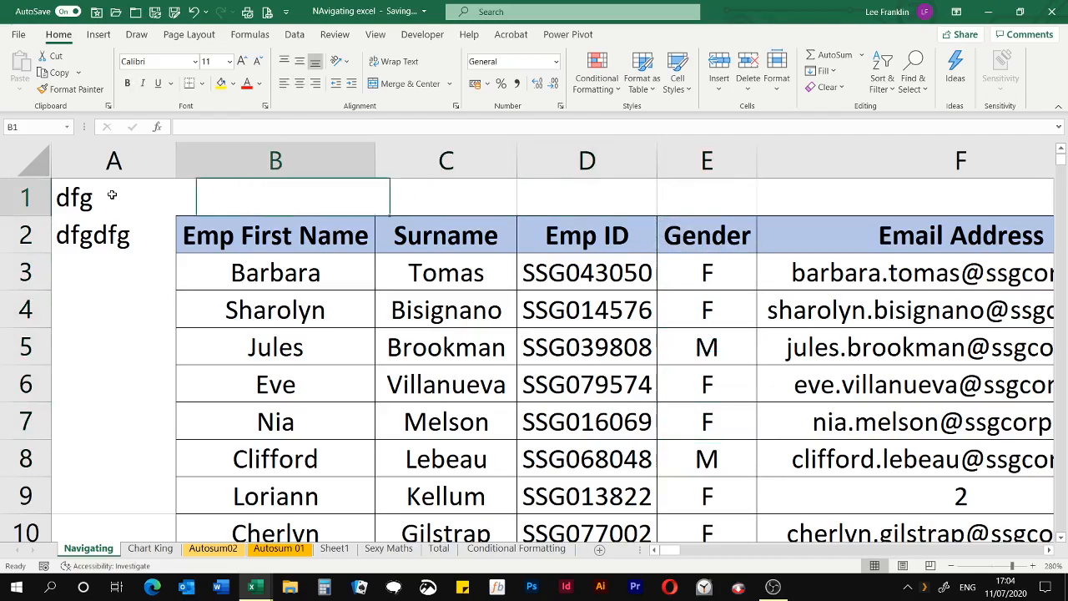
pyautogui.press('Down')
pyautogui.press('Down')
pyautogui.press('Down')
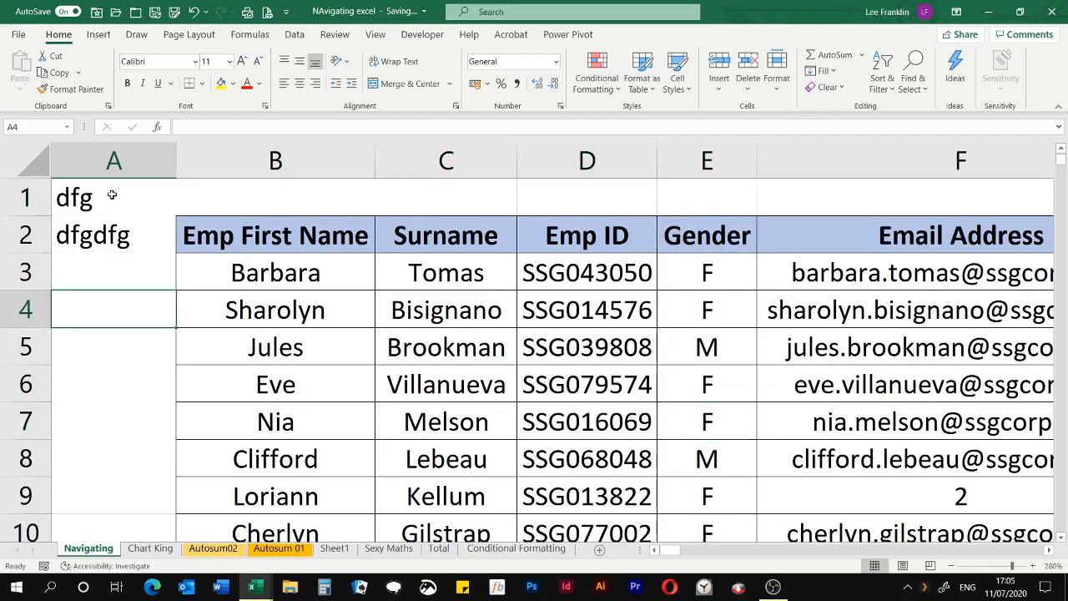
pyautogui.press('Up')
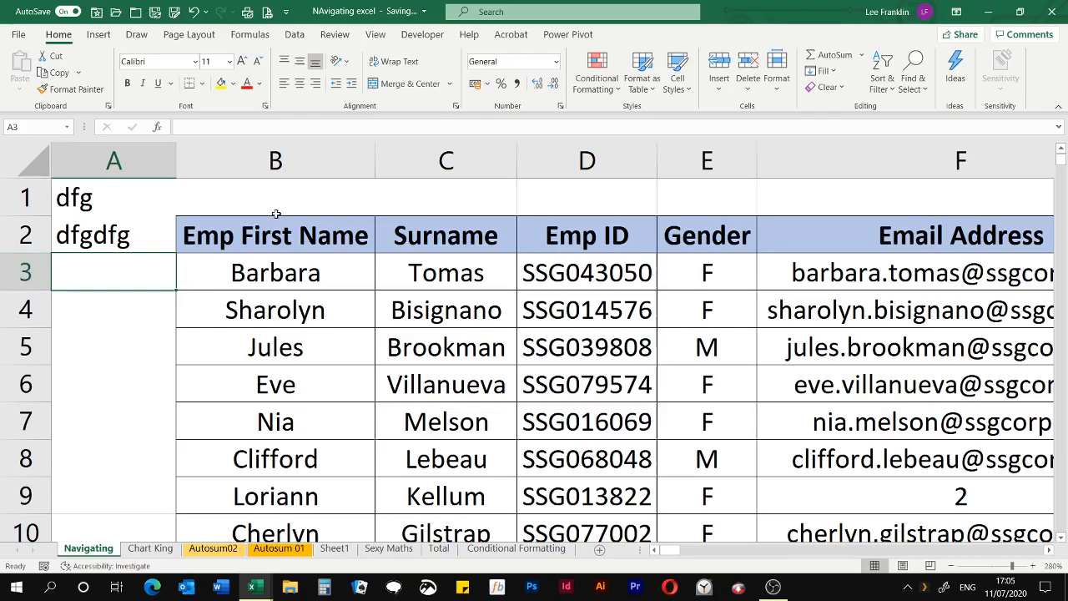
# Move the active cell step by step from A3 down and across to E6, and return to A1
pyautogui.press('Down')
pyautogui.press('Down')
pyautogui.press('Down')
pyautogui.press('Right')
pyautogui.press('Right')
pyautogui.press('Right')
pyautogui.press('Right')
pyautogui.press('Right')
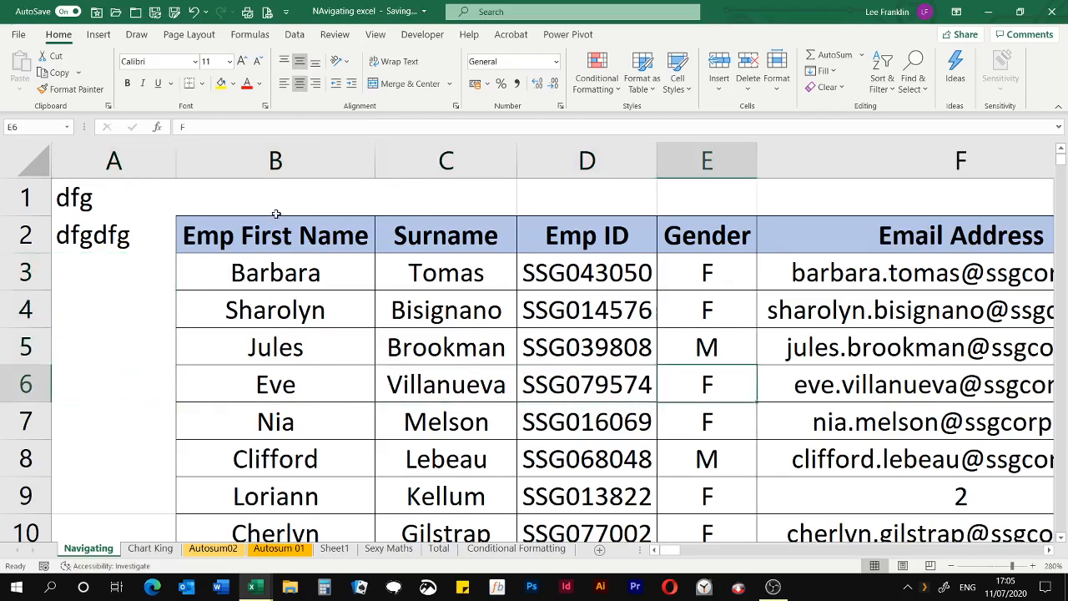
pyautogui.press('Up')
pyautogui.press('Up')
pyautogui.press('Up')
pyautogui.press('Up')
pyautogui.press('Up')
pyautogui.press('Left')
pyautogui.press('Left')
pyautogui.press('Left')
pyautogui.press('Left')
pyautogui.press('Left')
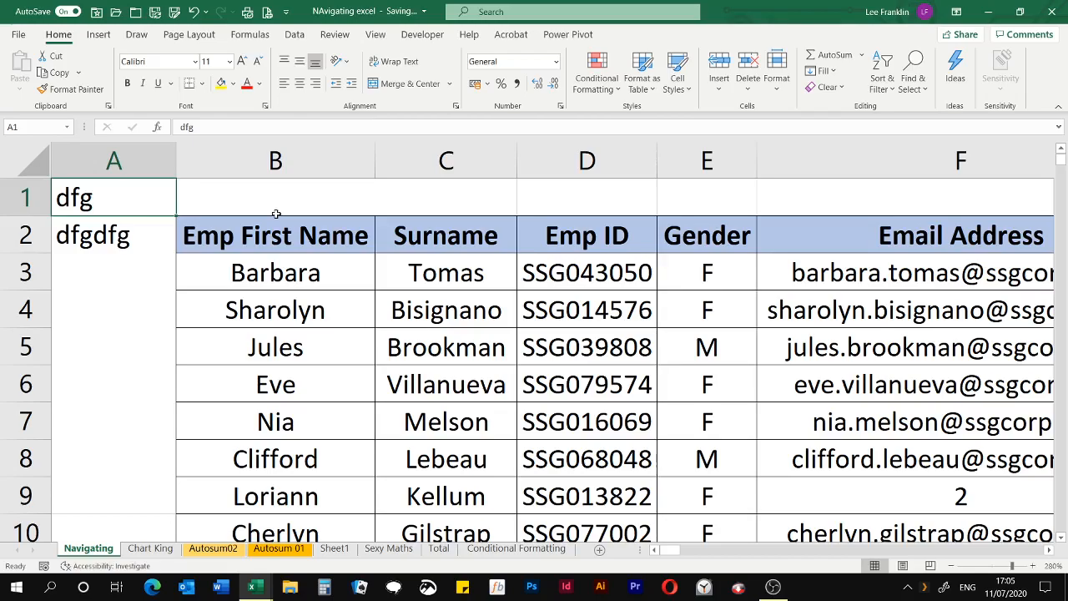
# Jump to the sheet's last row and last column, filling corner cells A1048576 and XFD1048576 with yellow
pyautogui.press('Down')
pyautogui.hotkey('ctrl', 'Down')
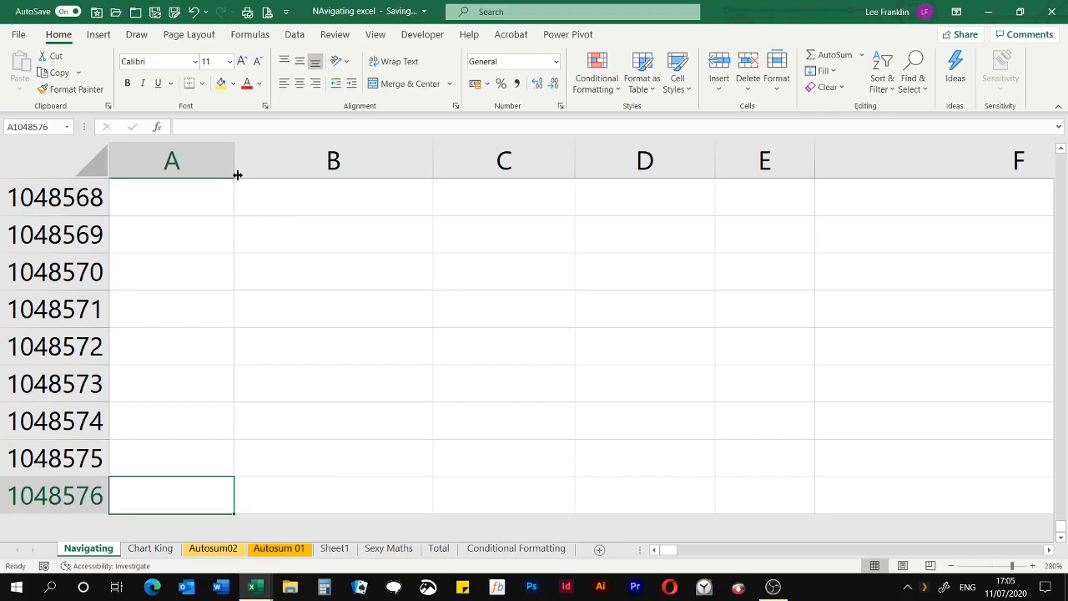
pyautogui.click(219, 85)
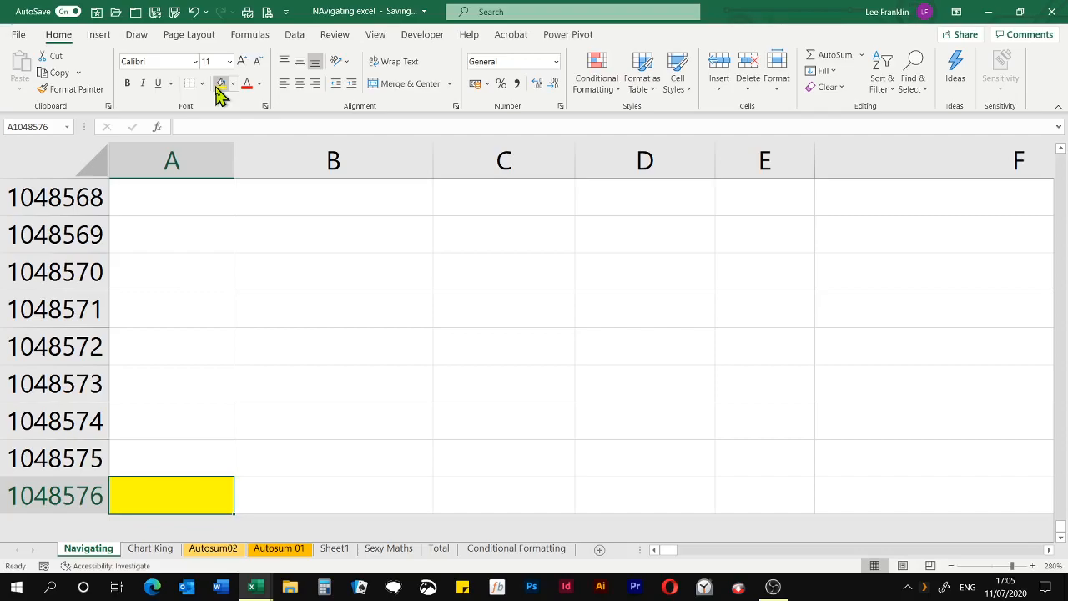
pyautogui.hotkey('ctrl', 'Right')
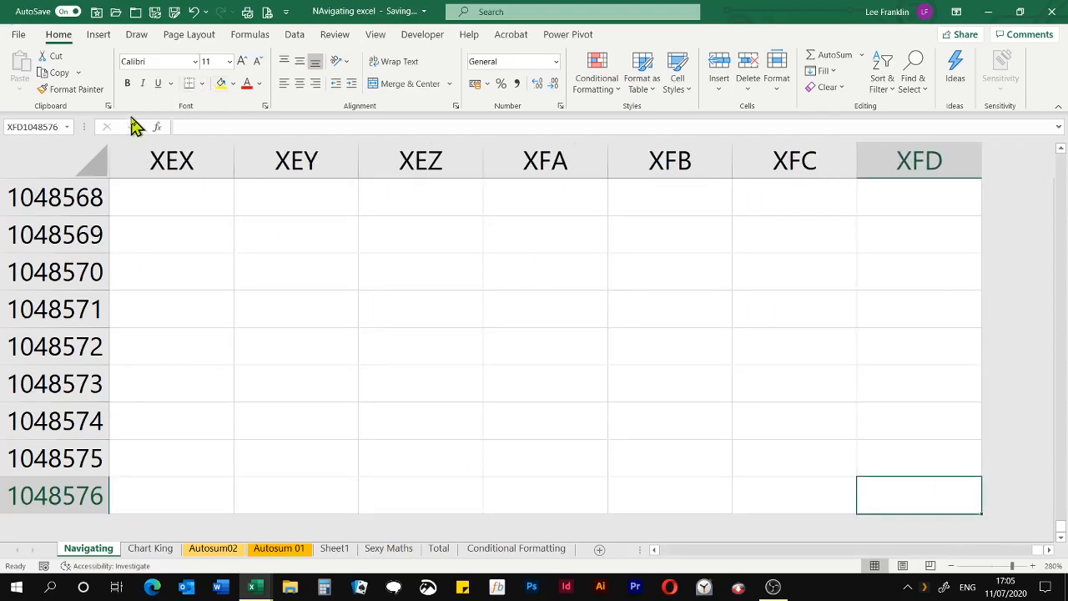
pyautogui.click(223, 88)
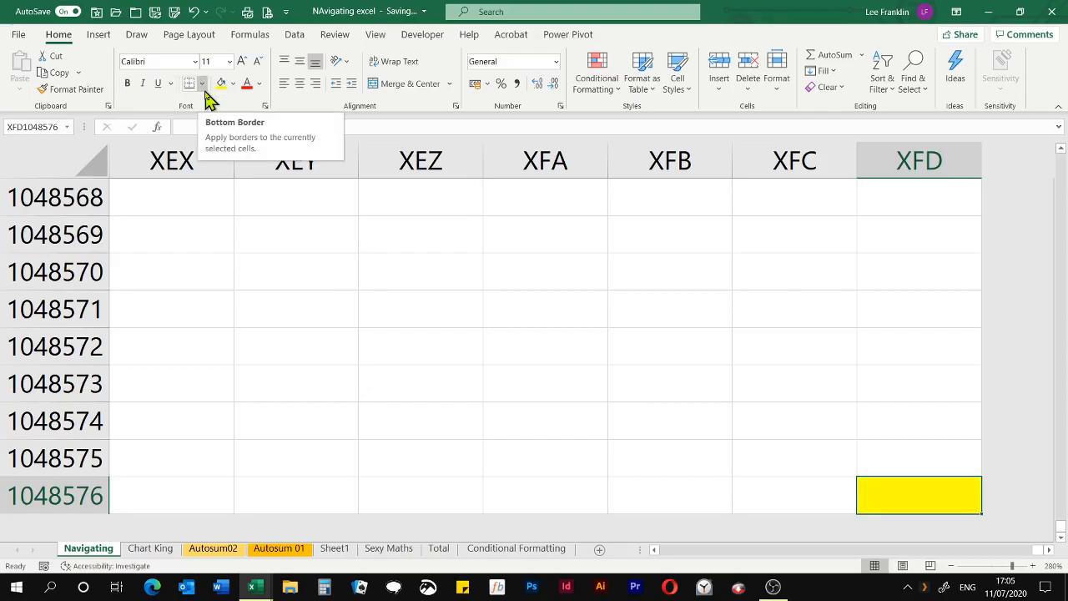
# Jump along the sheet's edges to corner cells XFD1 and A1, filling each with yellow
pyautogui.hotkey('ctrl', 'Up')
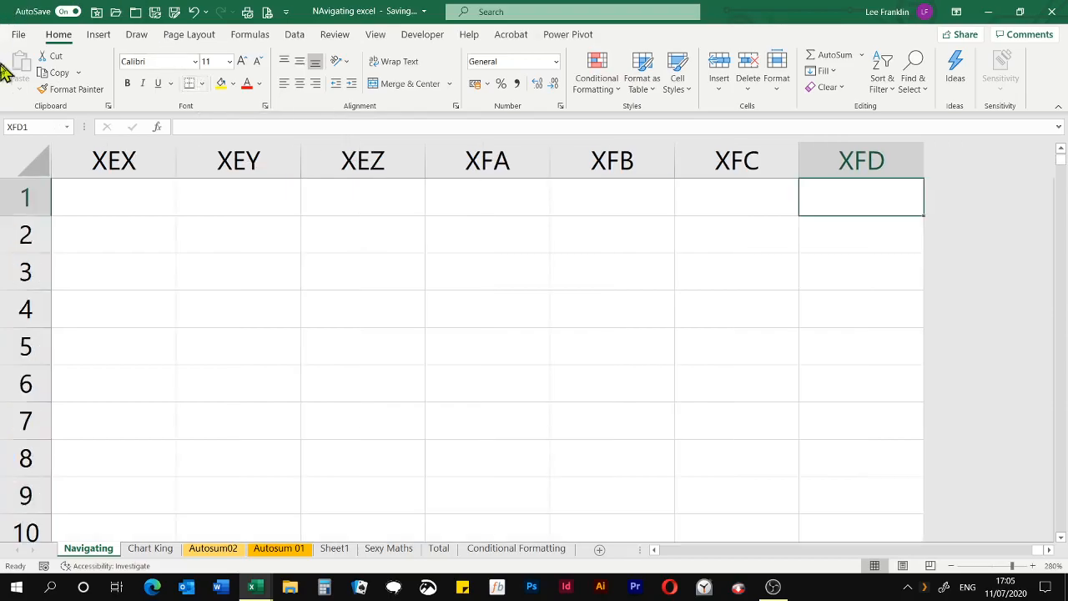
pyautogui.click(221, 85)
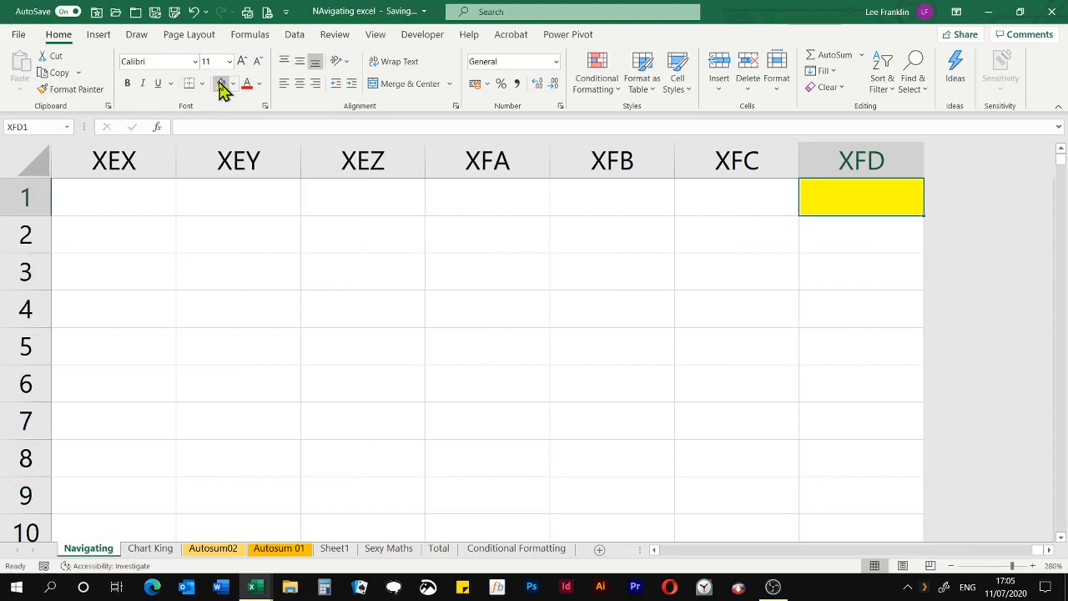
pyautogui.hotkey('ctrl', 'Left')
pyautogui.click(221, 86)
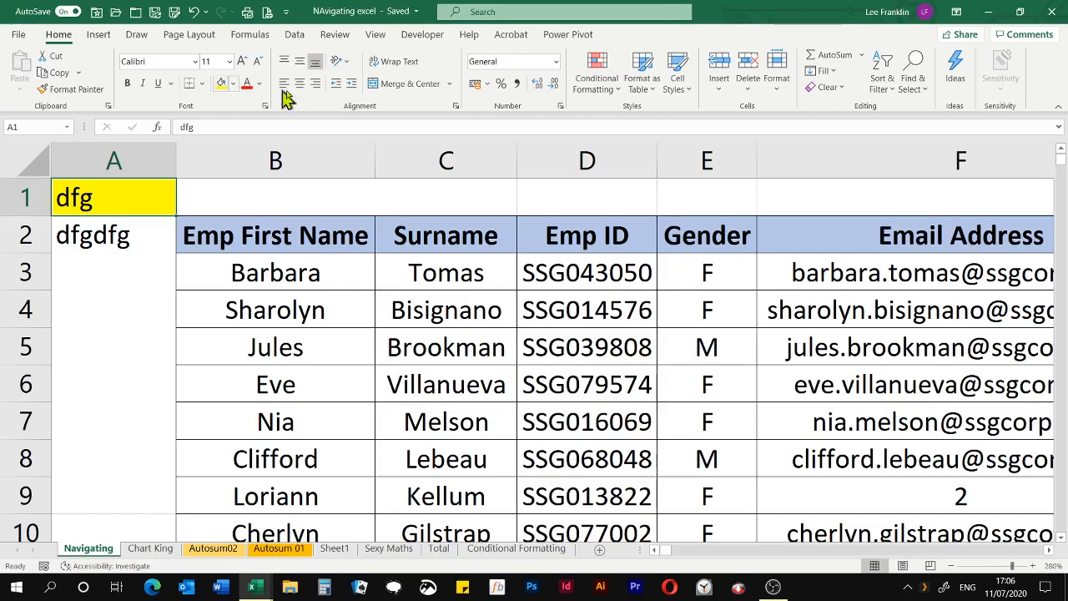
# Fill the Emp First Name header in B2 and the table's last cell in that column, B52, with yellow
pyautogui.click(317, 227)
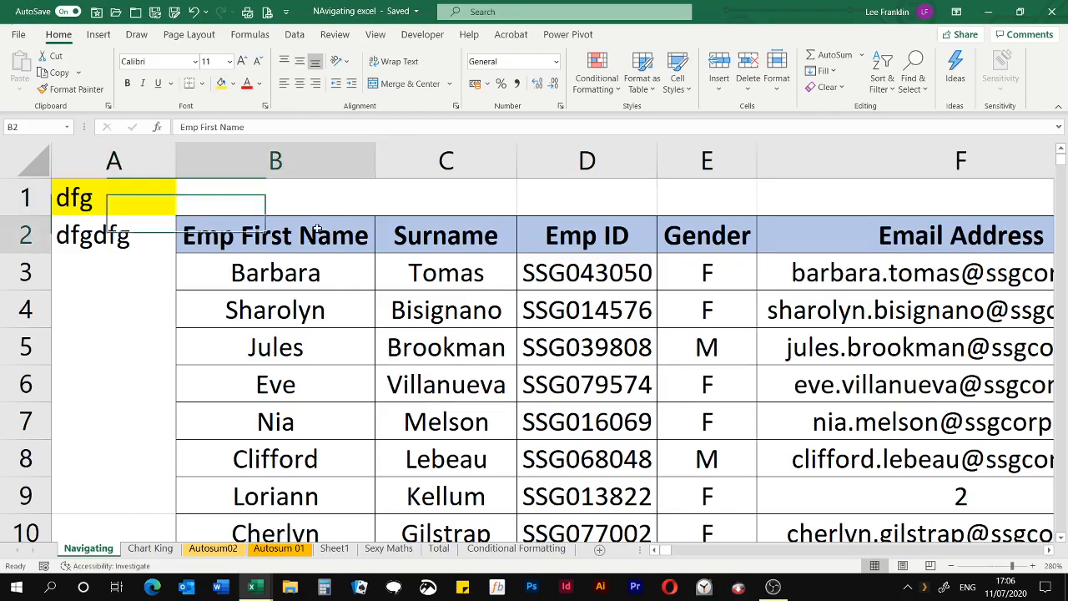
pyautogui.click(222, 84)
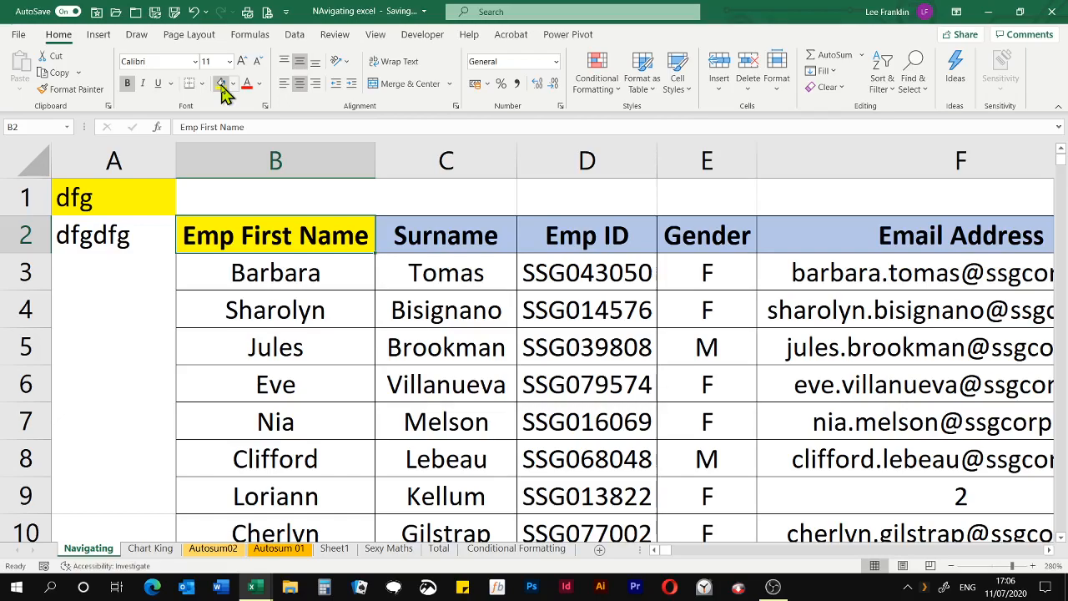
pyautogui.hotkey('ctrl', 'Down')
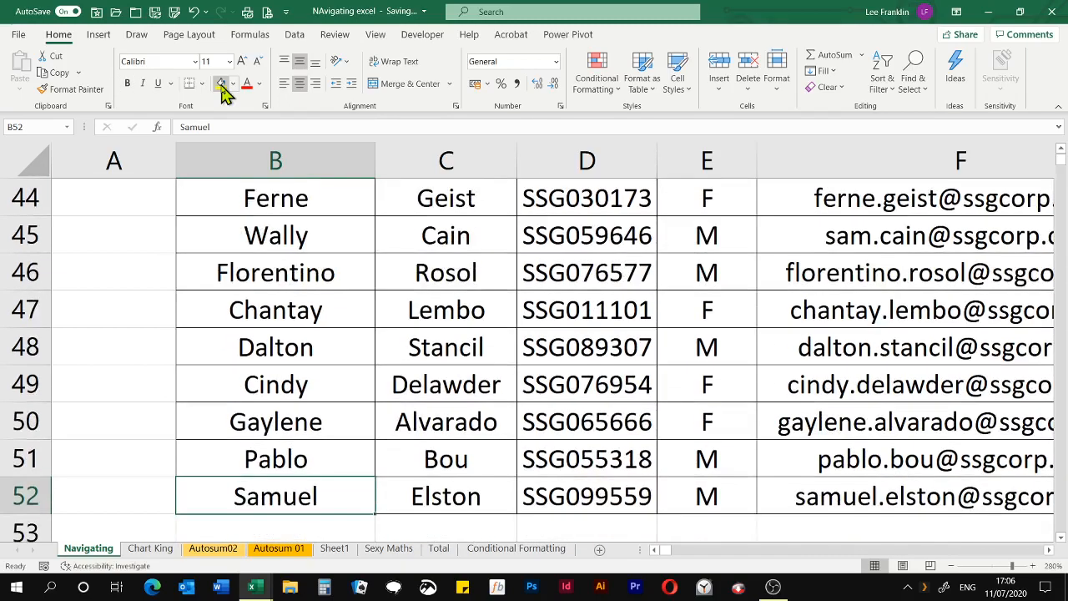
pyautogui.click(221, 84)
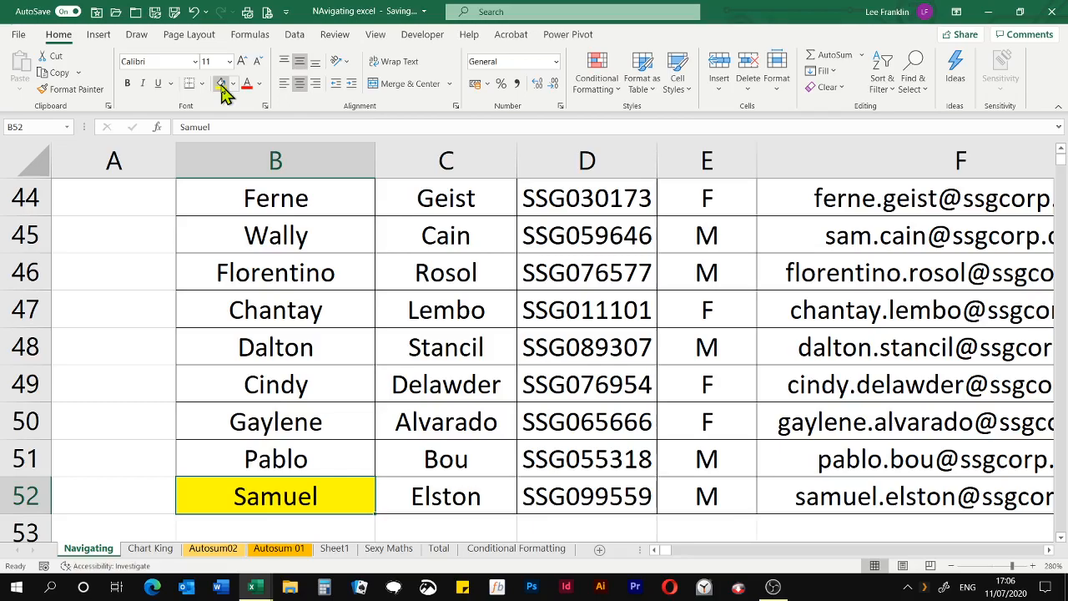
# Jump to the table's other two corners, G52 and the Salary header in G2, filling each with yellow
pyautogui.hotkey('ctrl', 'Right')
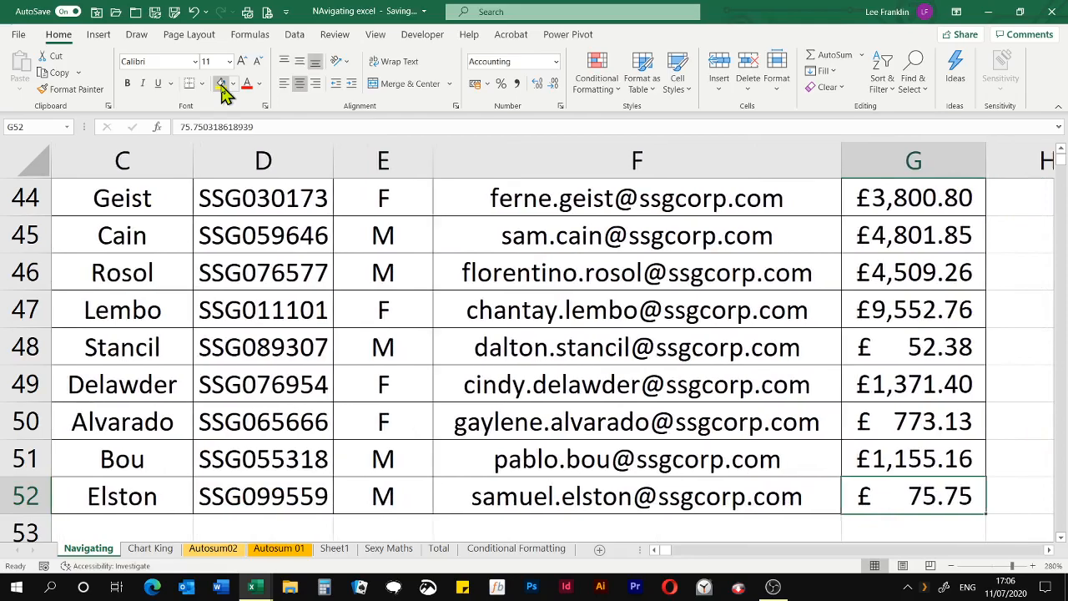
pyautogui.click(219, 87)
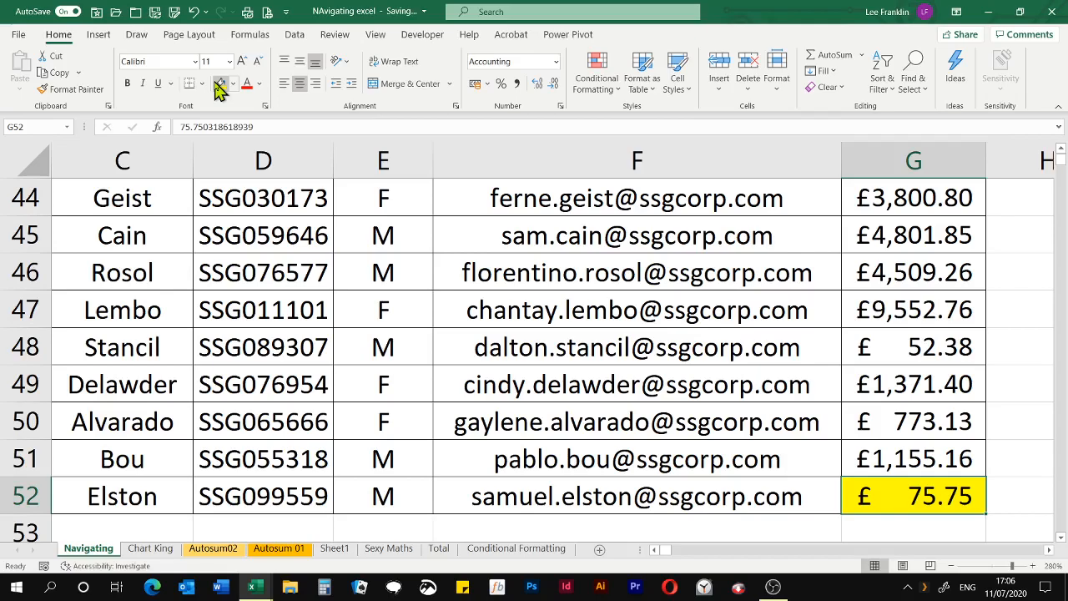
pyautogui.hotkey('ctrl', 'Up')
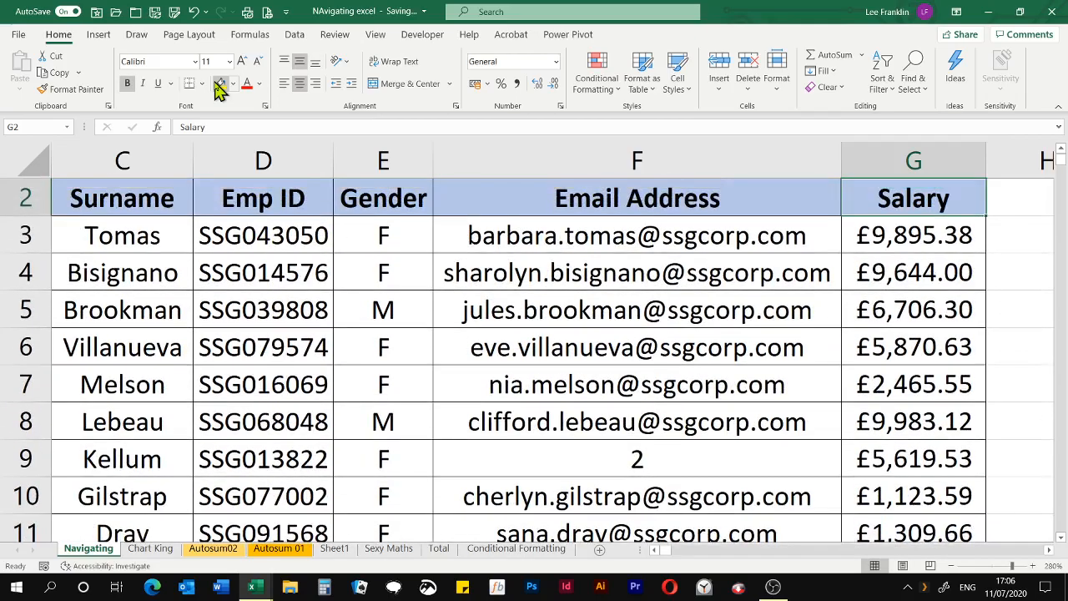
pyautogui.click(222, 87)
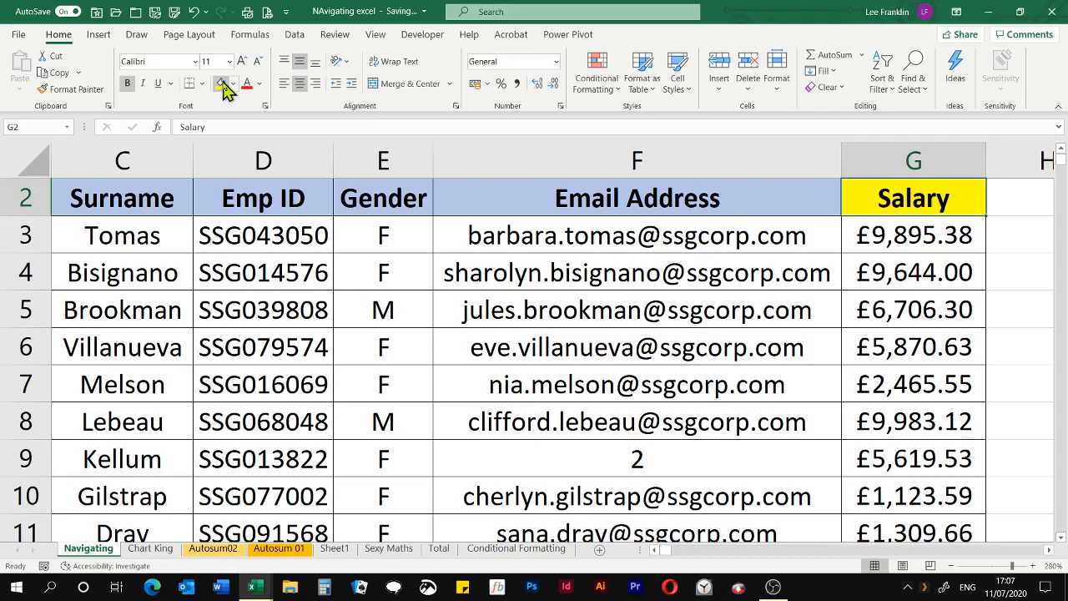
# Return to column A, jump from A3 to the sheet's last row, and jump back up to A2
pyautogui.press('Home')
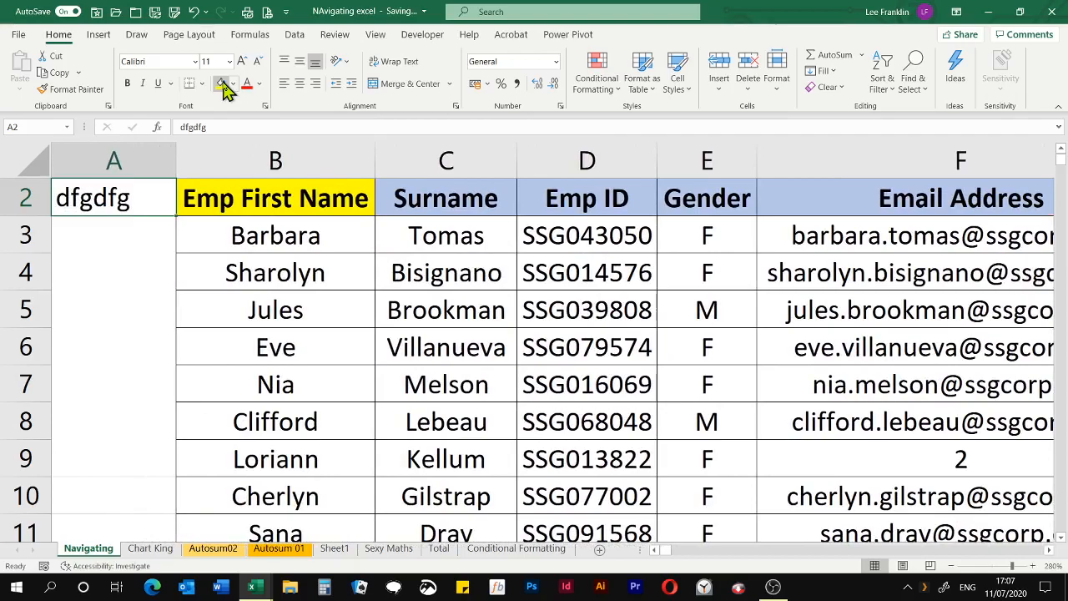
pyautogui.press('Up')
pyautogui.press('Down')
pyautogui.press('Down')
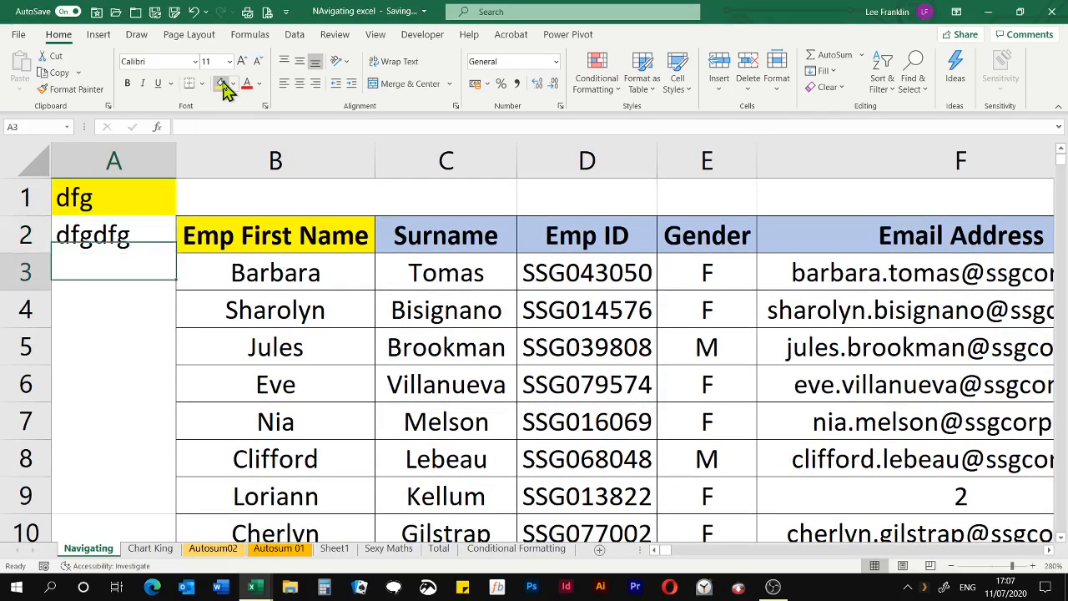
pyautogui.hotkey('ctrl', 'Down')
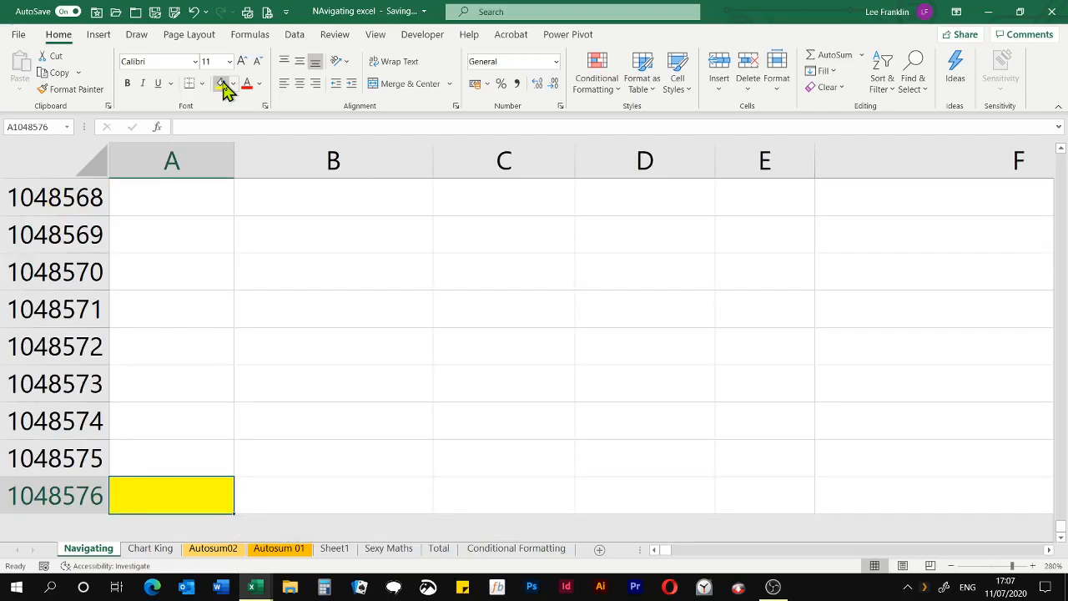
pyautogui.hotkey('ctrl', 'Up')
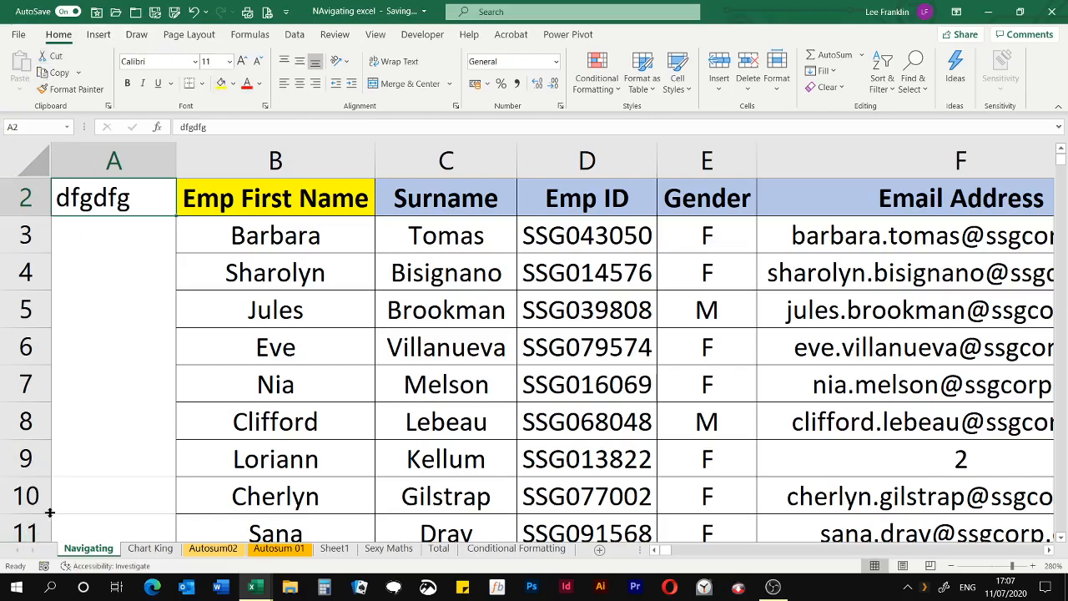
# Page down the Navigating sheet one screen at a time from A2 to row 74, and page back up to A2
pyautogui.press('pagedown')
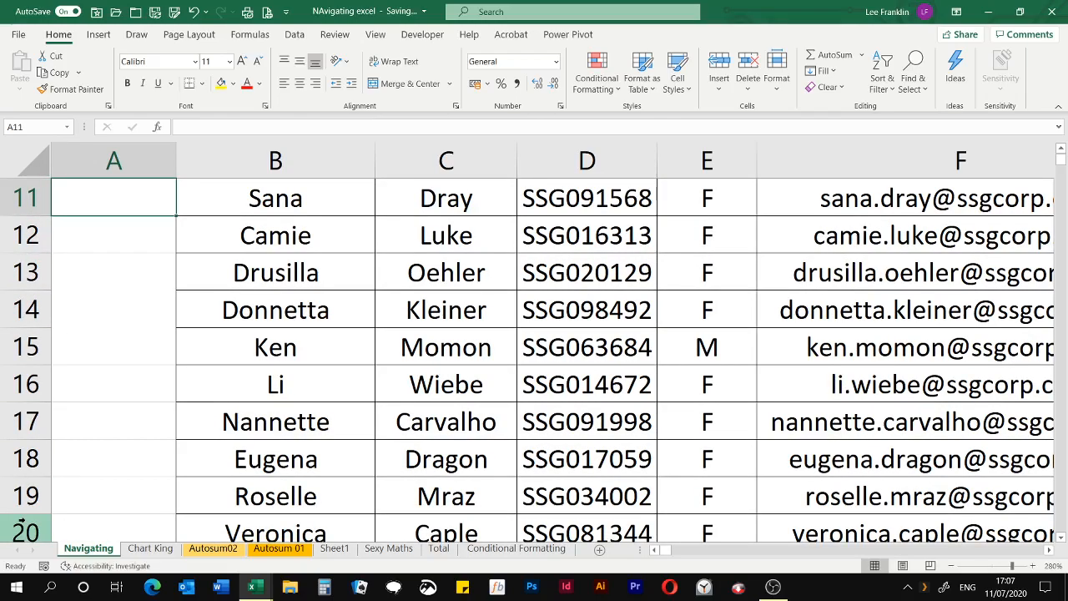
pyautogui.press('pagedown')
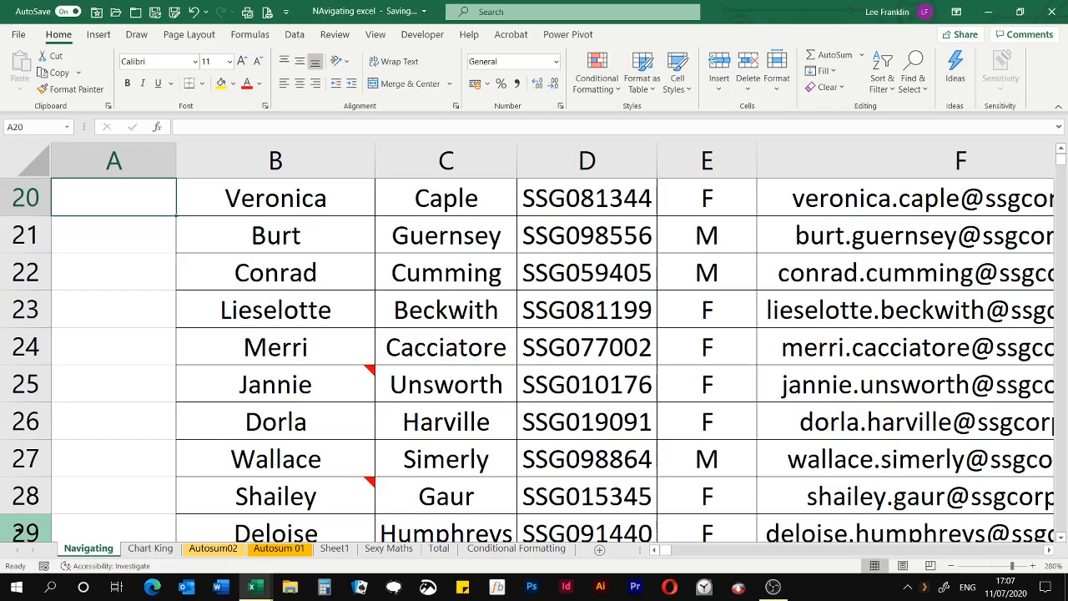
pyautogui.press('pagedown')
pyautogui.press('pagedown')
pyautogui.press('pagedown')
pyautogui.press('pagedown')
pyautogui.press('pagedown')
pyautogui.press('pagedown')
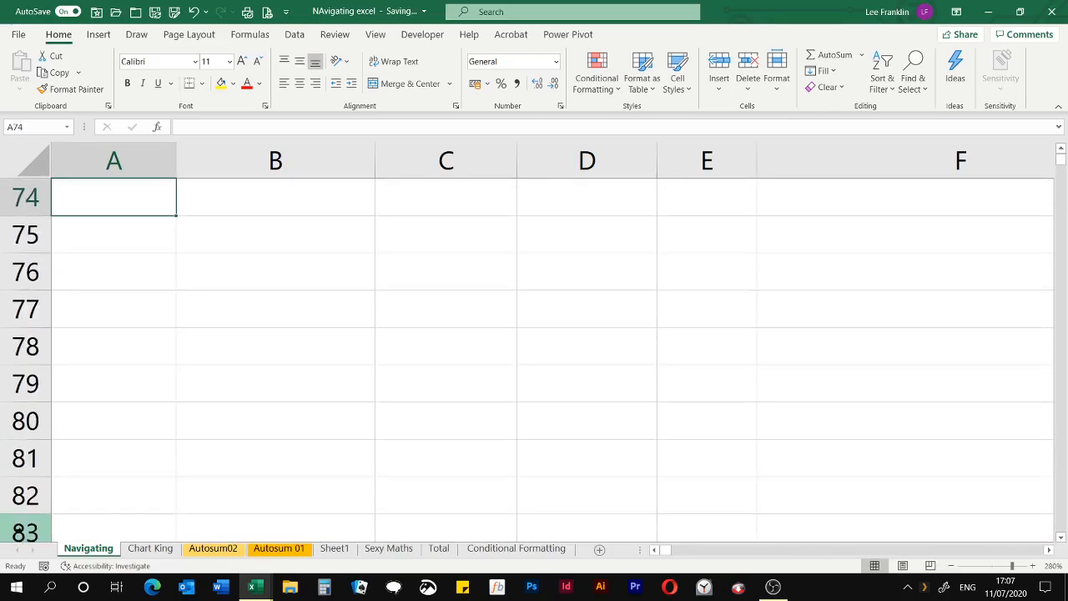
pyautogui.press('pageup')
pyautogui.press('pageup')
pyautogui.press('pageup')
pyautogui.press('pageup')
pyautogui.press('pageup')
pyautogui.press('pageup')
pyautogui.press('pageup')
pyautogui.press('pageup')
pyautogui.scroll(1, 54, 536)
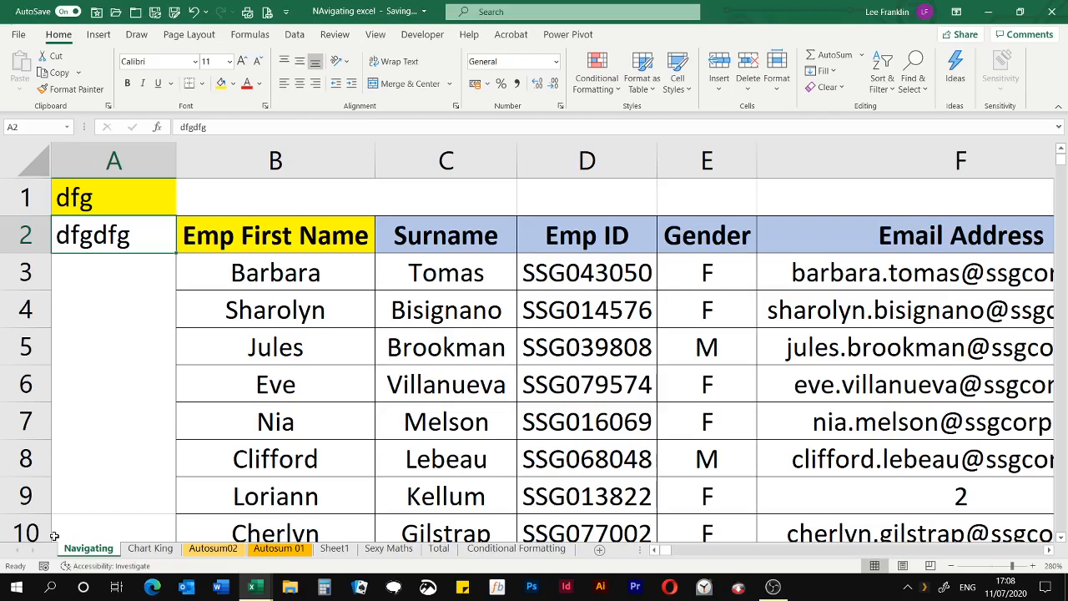
# Shift the active cell along row 2 one screen at a time from A2 to AA2
pyautogui.press('Right')
pyautogui.press('Right')
pyautogui.press('Right')
pyautogui.press('Right')
pyautogui.press('Right')
pyautogui.press('Right')
pyautogui.press('Right')
pyautogui.press('Right')
pyautogui.press('Right')
pyautogui.press('Right')
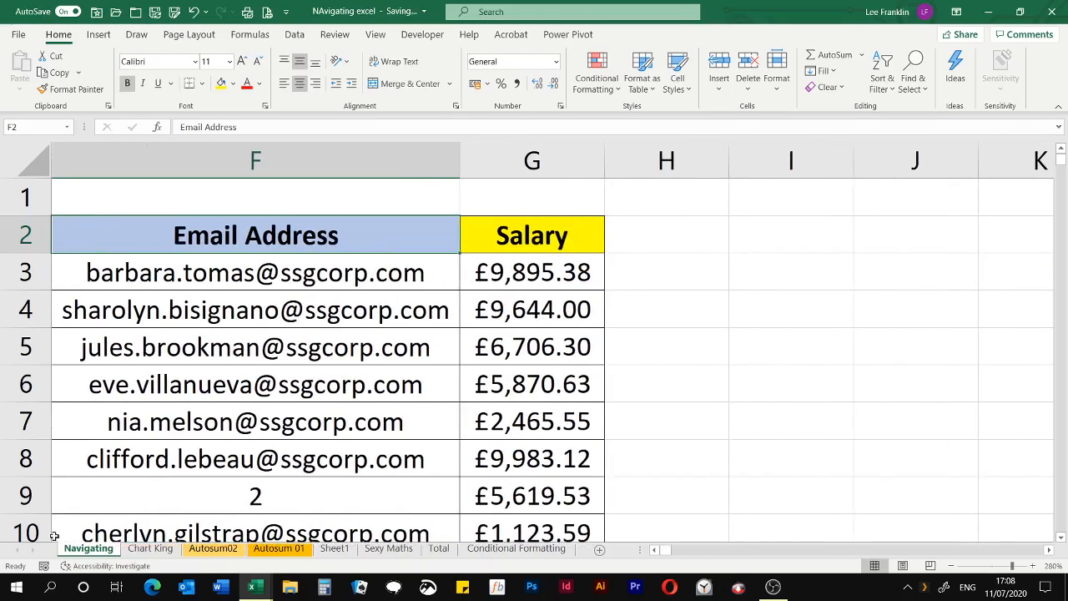
pyautogui.press('Right')
pyautogui.press('Right')
pyautogui.press('Right')
pyautogui.press('Right')
pyautogui.press('Right')
pyautogui.press('Right')
pyautogui.press('Right')
pyautogui.press('Right')
pyautogui.press('Right')
pyautogui.press('Right')
pyautogui.press('Right')
pyautogui.press('Right')
pyautogui.press('Right')
pyautogui.press('Right')
pyautogui.press('Right')
pyautogui.press('Right')
pyautogui.press('Right')
pyautogui.press('Right')
pyautogui.press('Right')
pyautogui.press('Right')
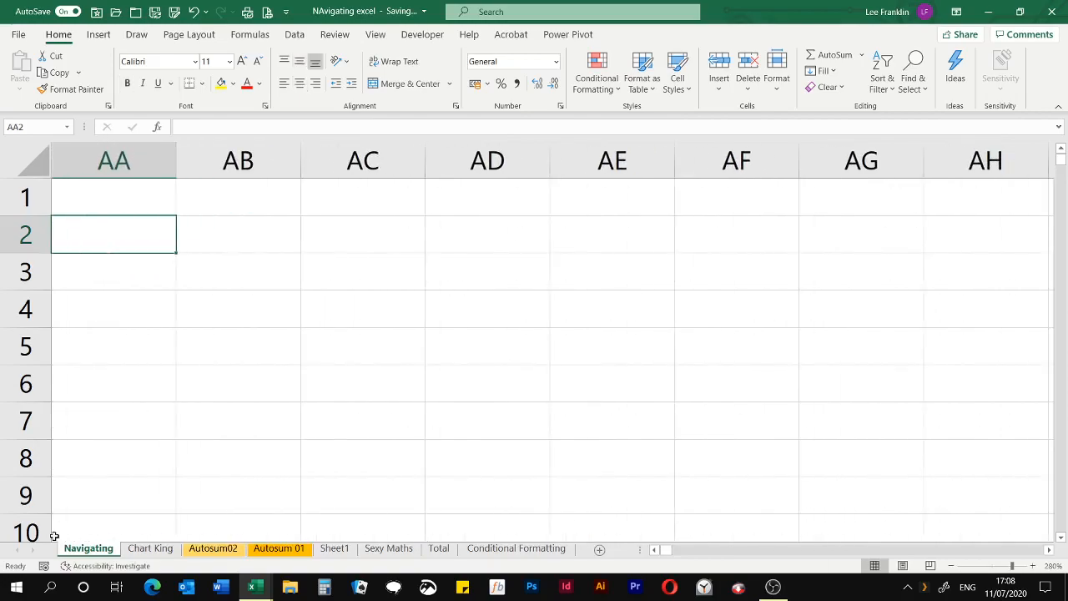
# Shift the active cell back along row 2, past the Email Address column, to A2
pyautogui.press('Left')
pyautogui.press('Left')
pyautogui.press('Left')
pyautogui.press('Left')
pyautogui.press('Left')
pyautogui.press('Left')
pyautogui.press('Left')
pyautogui.press('Left')
pyautogui.press('Left')
pyautogui.press('Left')
pyautogui.press('Left')
pyautogui.press('Left')
pyautogui.press('Left')
pyautogui.press('Left')
pyautogui.press('Left')
pyautogui.press('Left')
pyautogui.press('Left')
pyautogui.press('Left')
pyautogui.press('Left')
pyautogui.press('Left')
pyautogui.press('Left')
pyautogui.press('Left')
pyautogui.press('Left')
pyautogui.press('Left')
pyautogui.press('Left')
pyautogui.press('Left')
pyautogui.press('Left')
pyautogui.press('Left')
pyautogui.press('Left')
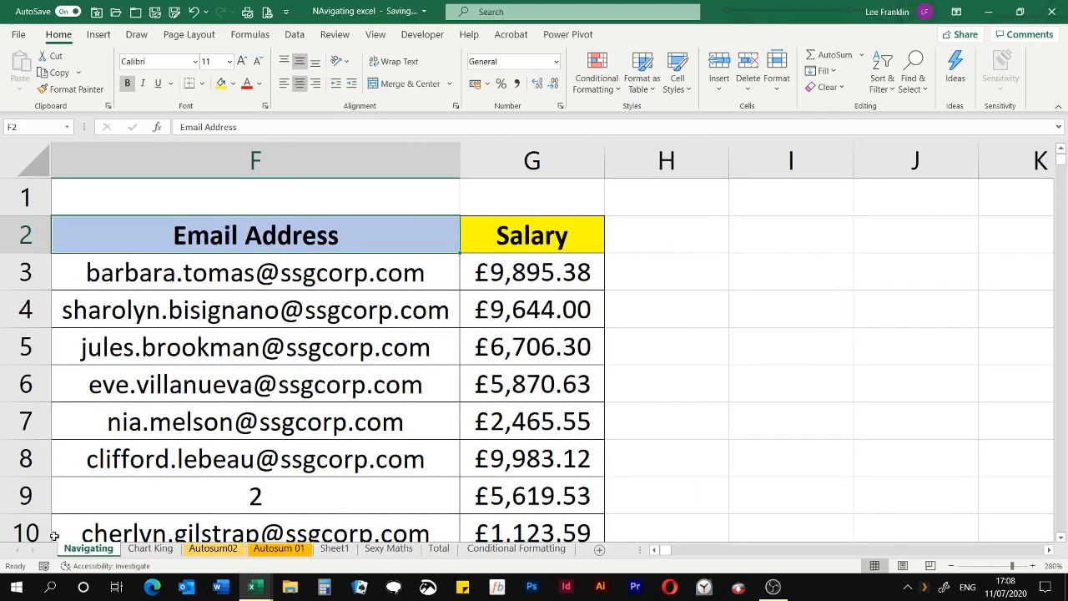
pyautogui.press('Left')
pyautogui.press('Left')
pyautogui.press('Left')
pyautogui.press('Left')
pyautogui.press('Left')
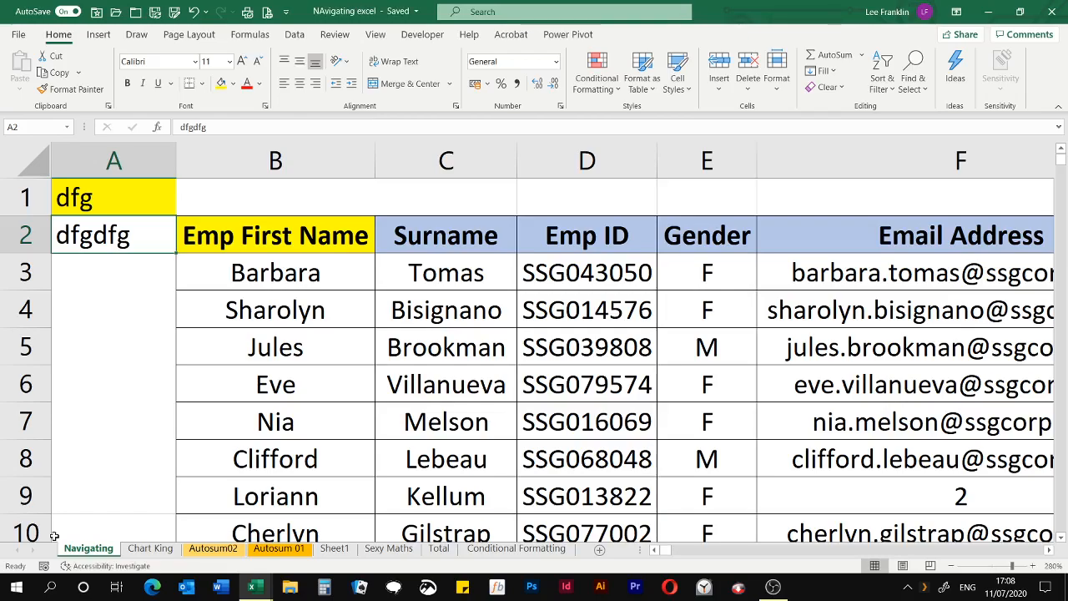
# Step forward through the worksheets from Navigating, past Autosum 01 and Total, to Conditional Formatting
pyautogui.hotkey('ctrl', 'pagedown')
pyautogui.hotkey('ctrl', 'pagedown')
pyautogui.hotkey('ctrl', 'pagedown')
pyautogui.hotkey('ctrl', 'pagedown')
pyautogui.hotkey('ctrl', 'pagedown')
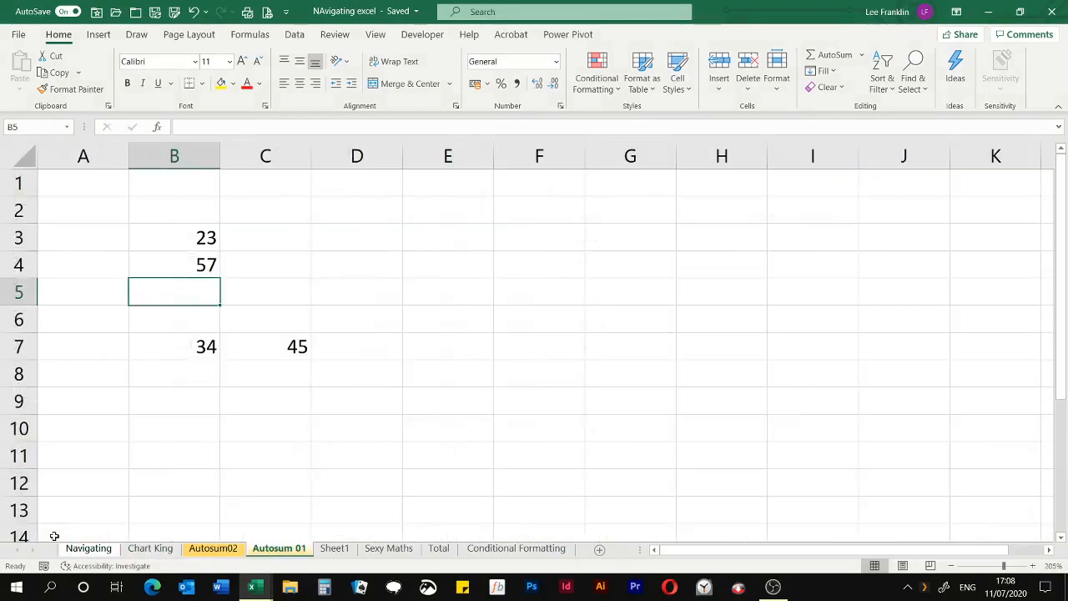
pyautogui.hotkey('ctrl', 'pagedown')
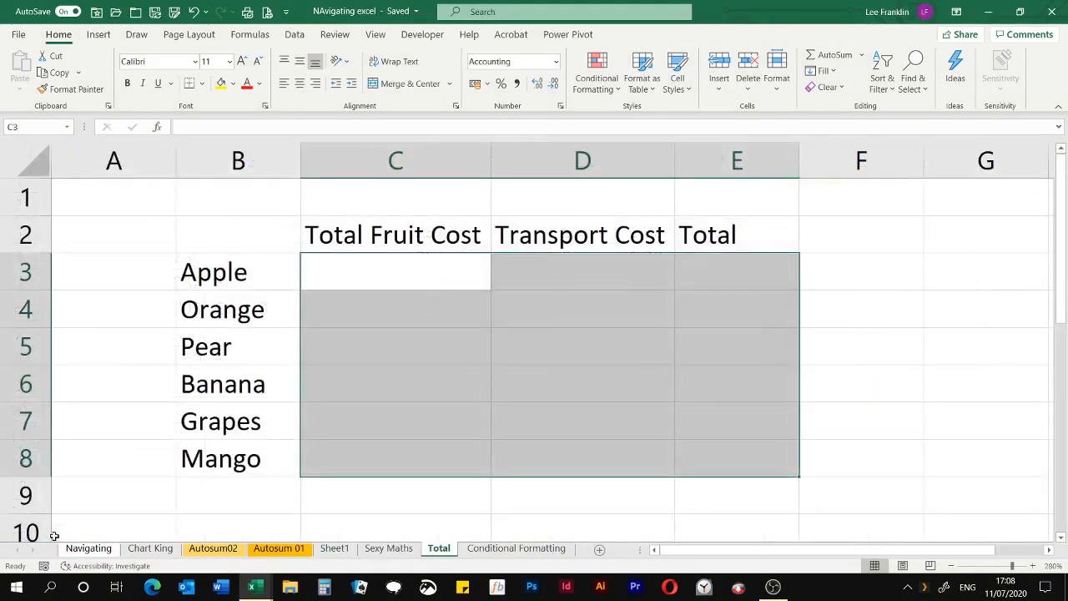
pyautogui.hotkey('ctrl', 'pagedown')
# Step backward through the worksheets from Conditional Formatting to Autosum 01
pyautogui.hotkey('ctrl', 'pageup')
pyautogui.hotkey('ctrl', 'pageup')
pyautogui.hotkey('ctrl', 'pageup')
# Return to the Navigating sheet and extend a selection from B3 to E8, then reduce it to the single cell D4
pyautogui.hotkey('ctrl', 'pageup')
pyautogui.hotkey('ctrl', 'pageup')
pyautogui.hotkey('ctrl', 'pageup')
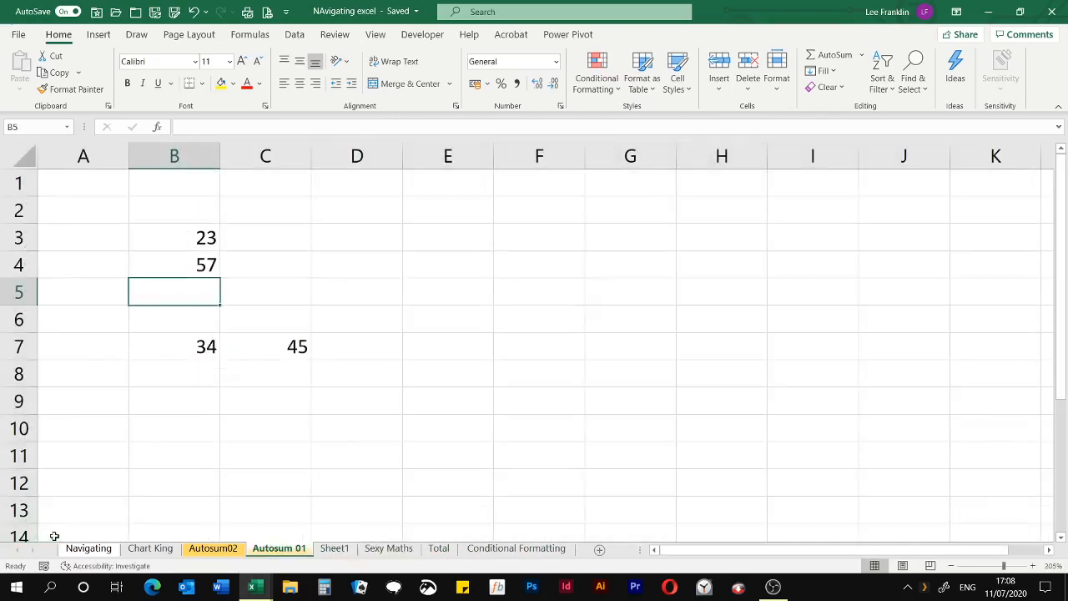
pyautogui.hotkey('ctrl', 'pageup')
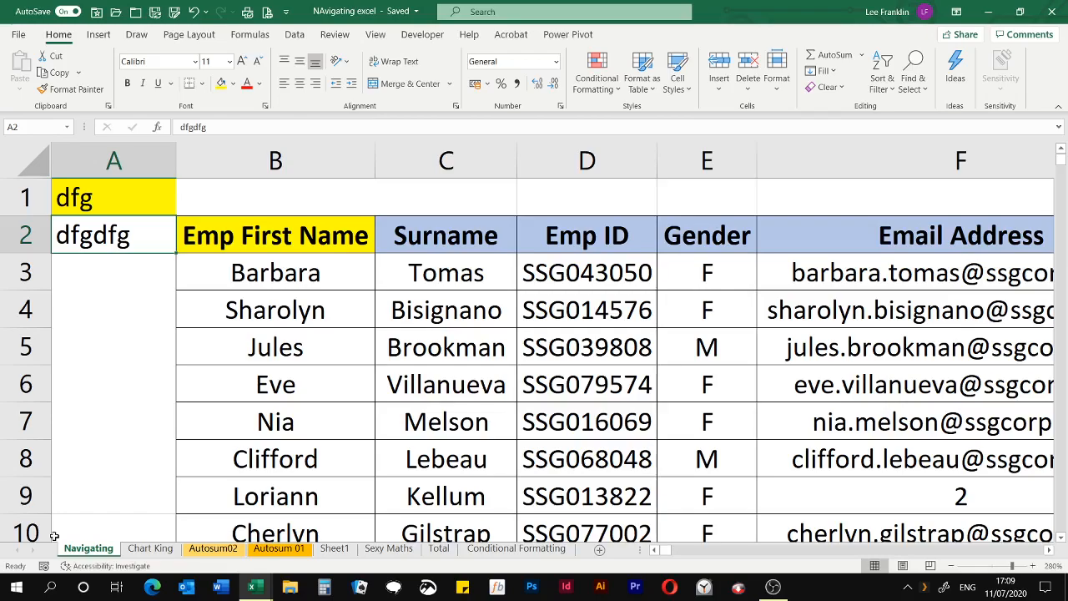
pyautogui.click(323, 279)
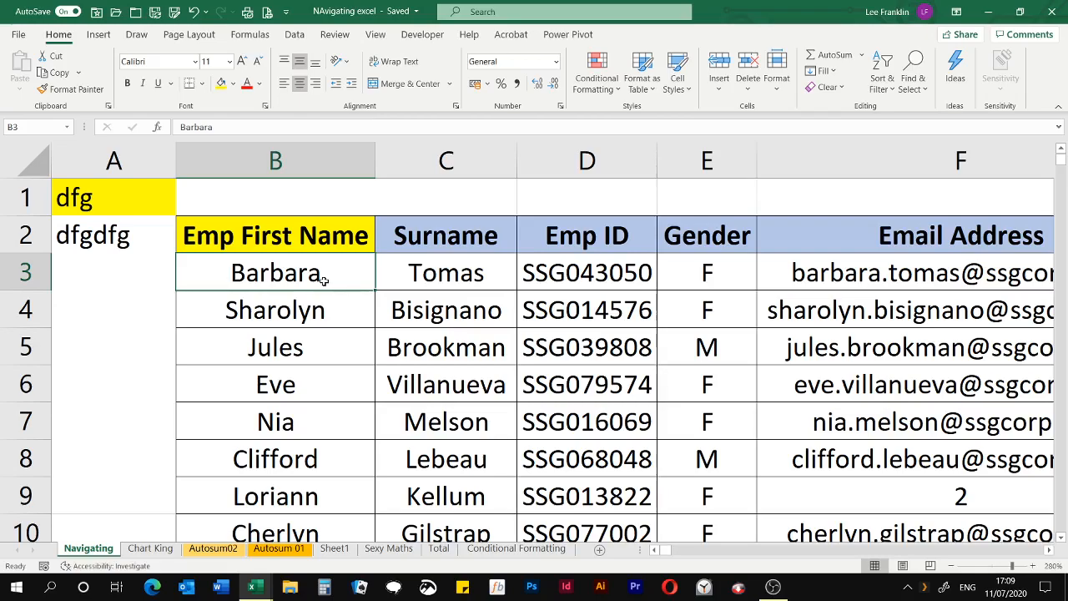
pyautogui.hotkey('shift', 'Down')
pyautogui.hotkey('shift', 'Down')
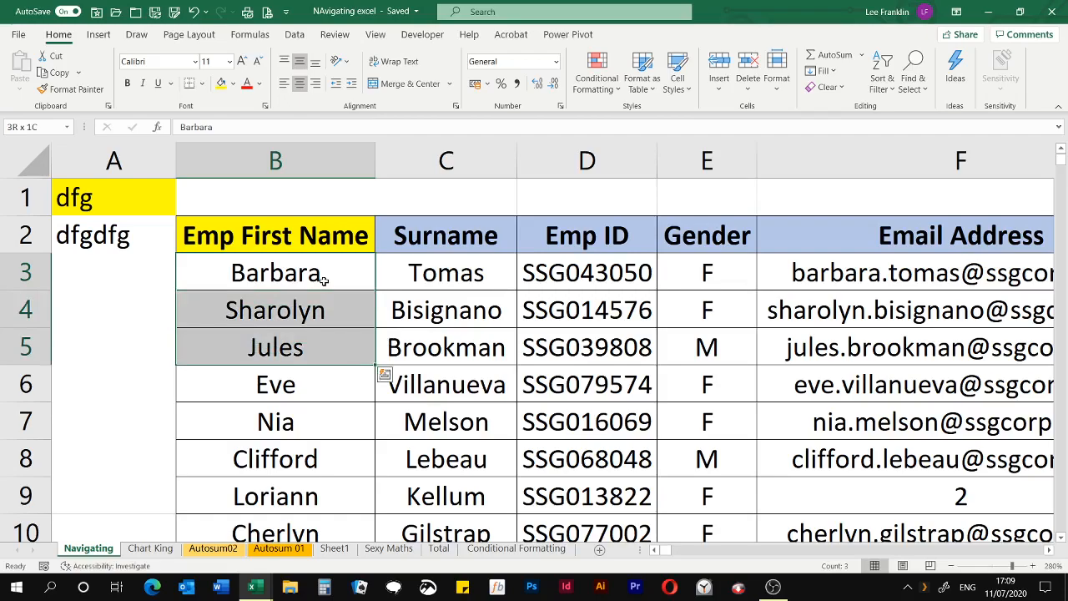
pyautogui.hotkey('shift', 'Right')
pyautogui.hotkey('shift', 'Right')
pyautogui.hotkey('shift', 'Right')
pyautogui.hotkey('shift', 'Down')
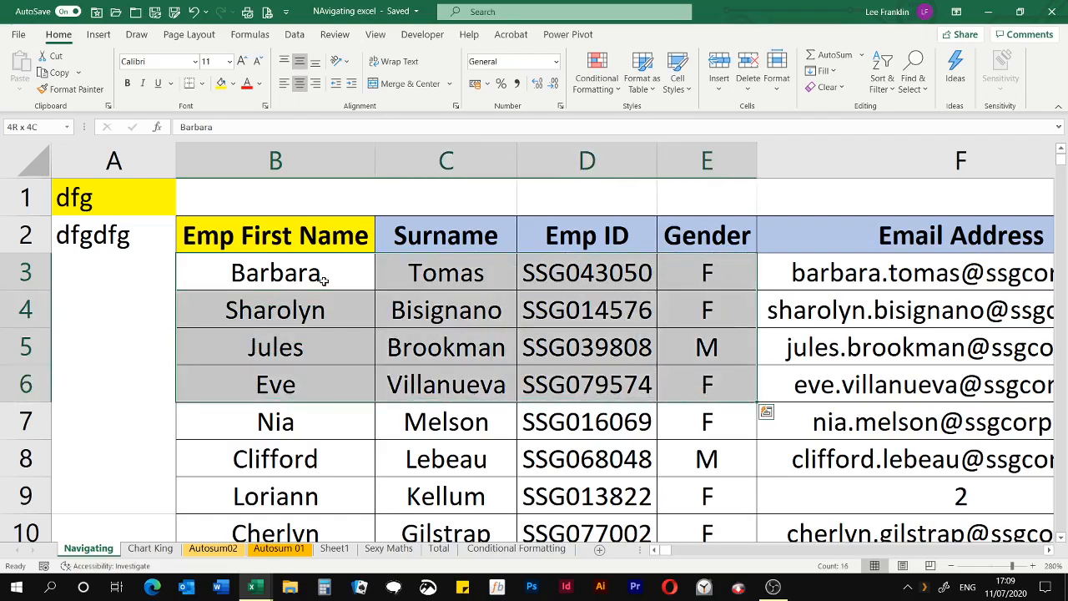
pyautogui.hotkey('shift', 'Down')
pyautogui.hotkey('shift', 'Down')
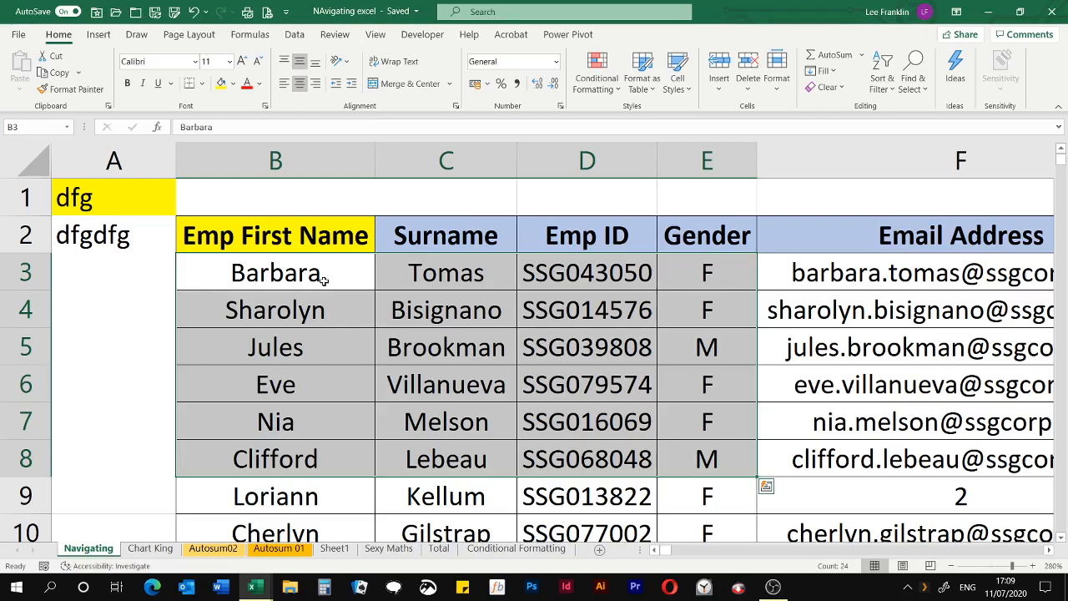
pyautogui.click(590, 314)
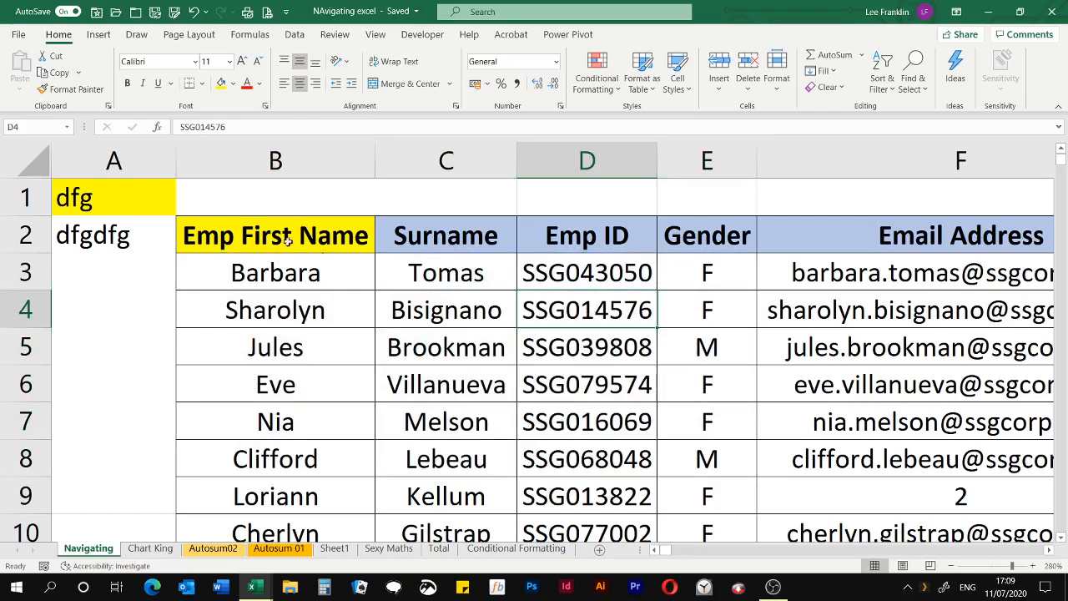
# Format cell B3 under Emp First Name with a white font and a dark red fill
pyautogui.click(305, 278)
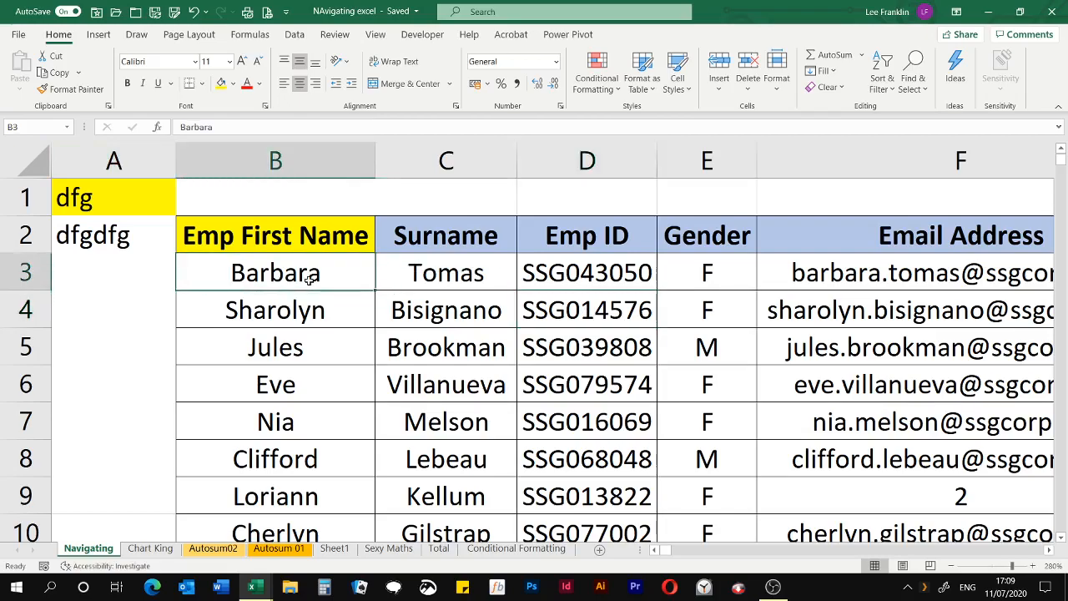
pyautogui.click(259, 84)
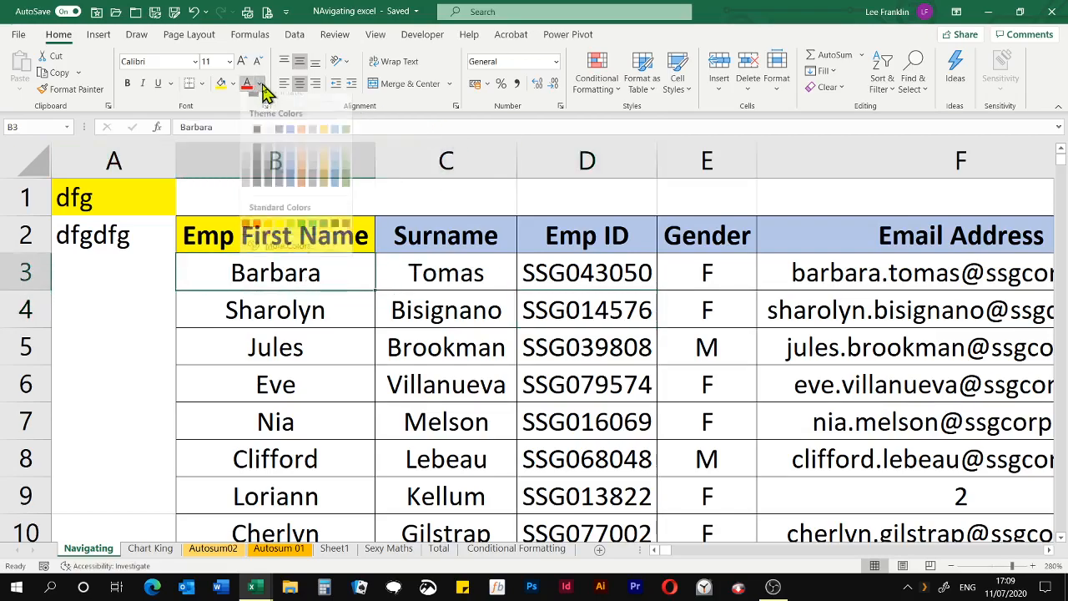
pyautogui.click(249, 140)
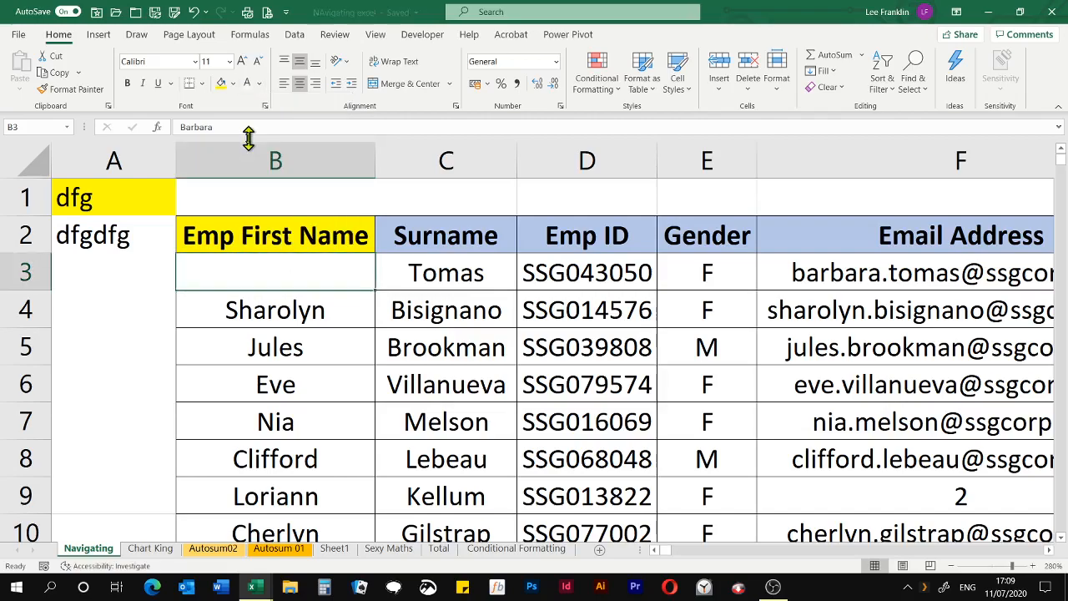
pyautogui.click(233, 84)
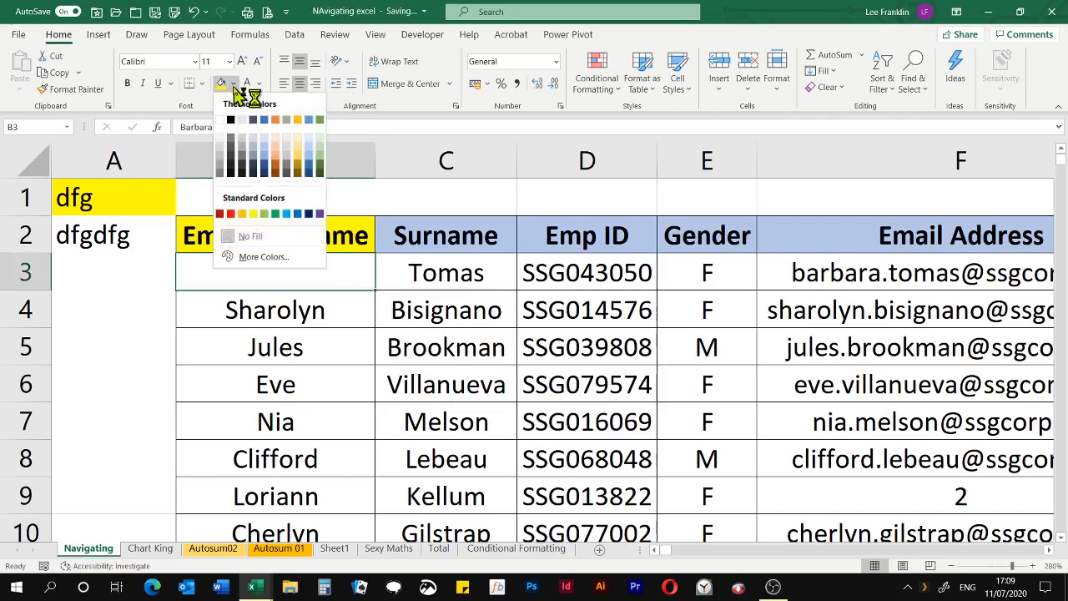
pyautogui.click(221, 214)
pyautogui.click(430, 283)
pyautogui.click(342, 267)
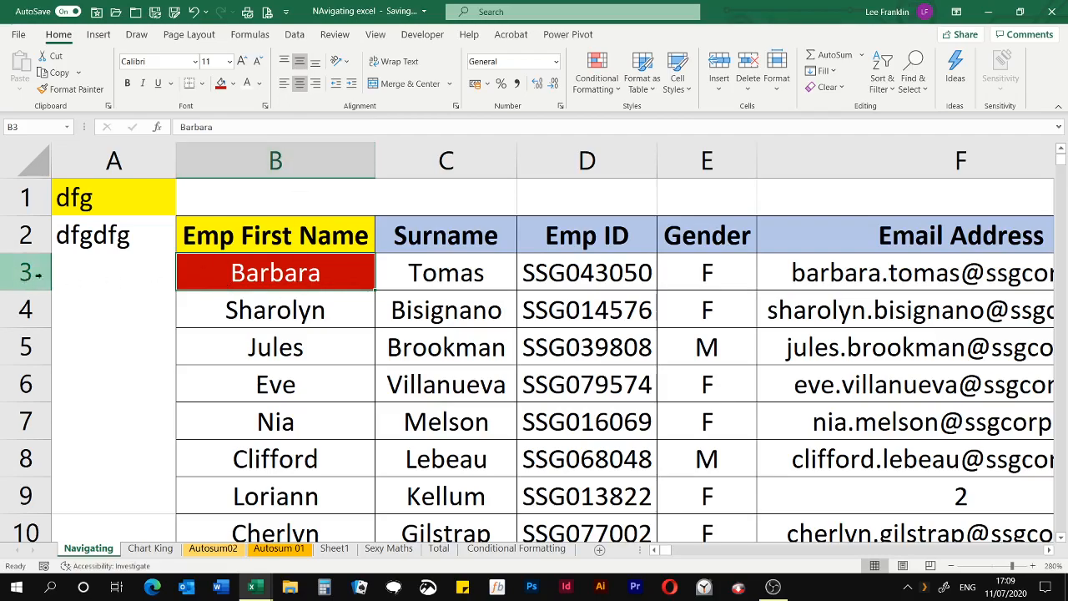
# Jump directly to cell J45 by its reference and fill it dark red
pyautogui.click(33, 127)
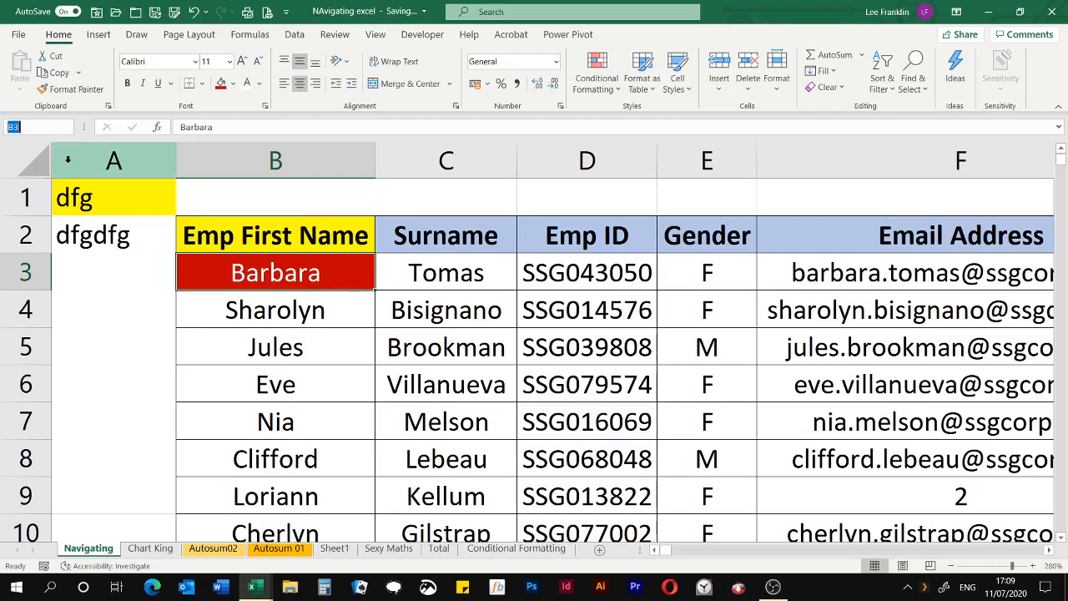
pyautogui.press('BackSpace')
pyautogui.write('j45')
pyautogui.press('Return')
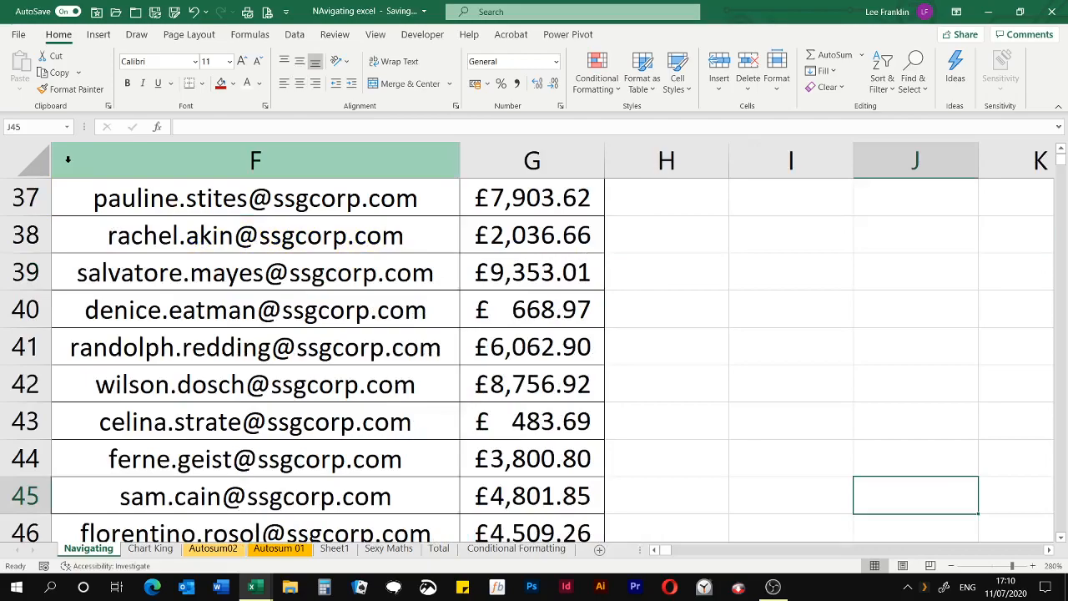
pyautogui.click(221, 86)
# Jump directly to cell GH485 by its reference and give it the same dark red fill
pyautogui.click(50, 126)
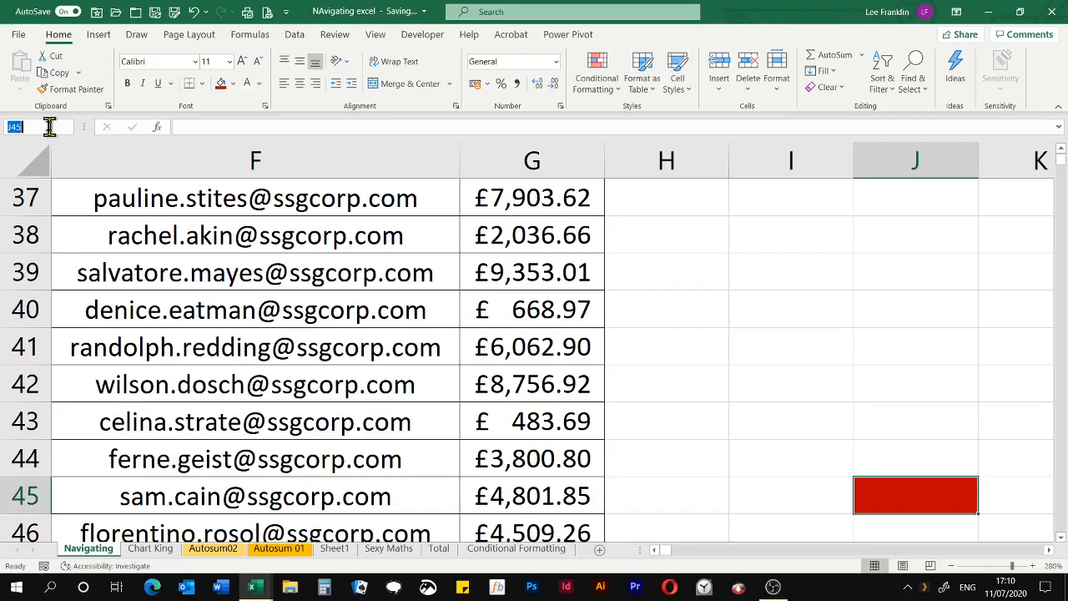
pyautogui.write('gh485')
pyautogui.press('Return')
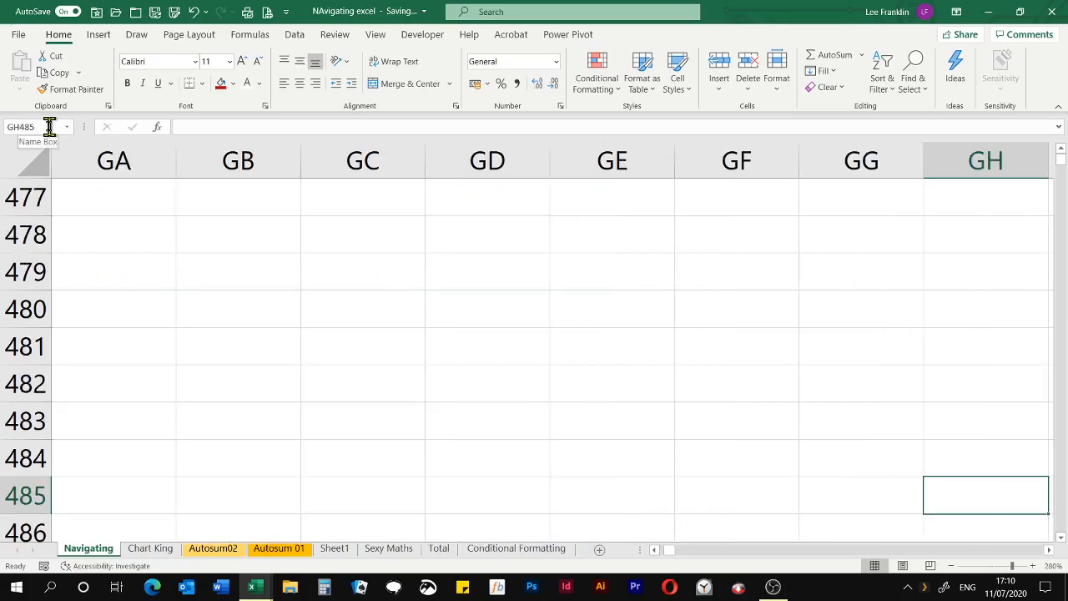
pyautogui.click(220, 83)
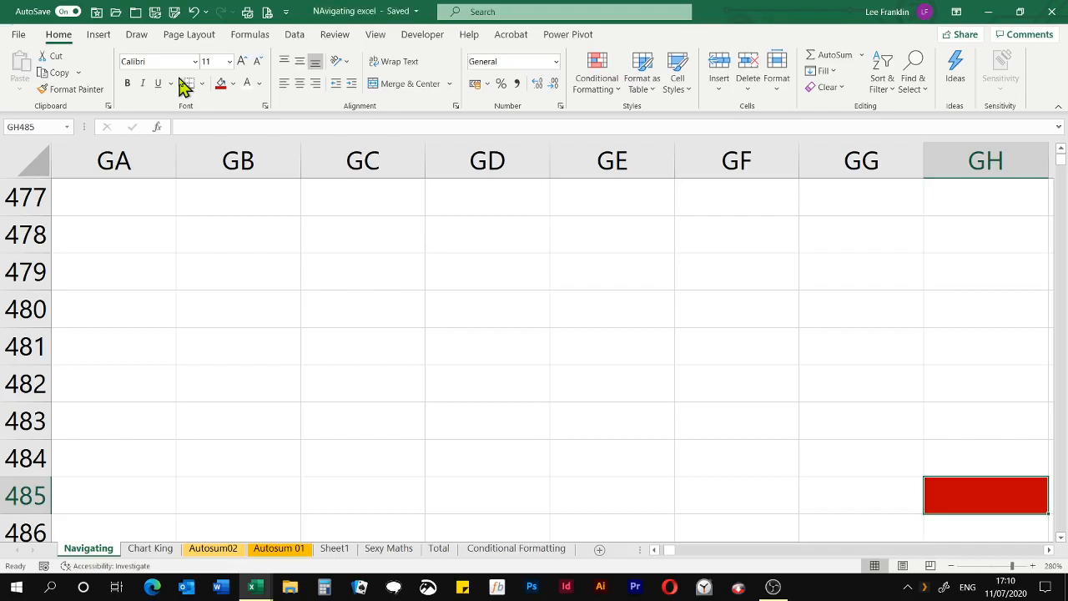
# Move the active cell to the start of row 485, then to cell A1
pyautogui.press('Home')
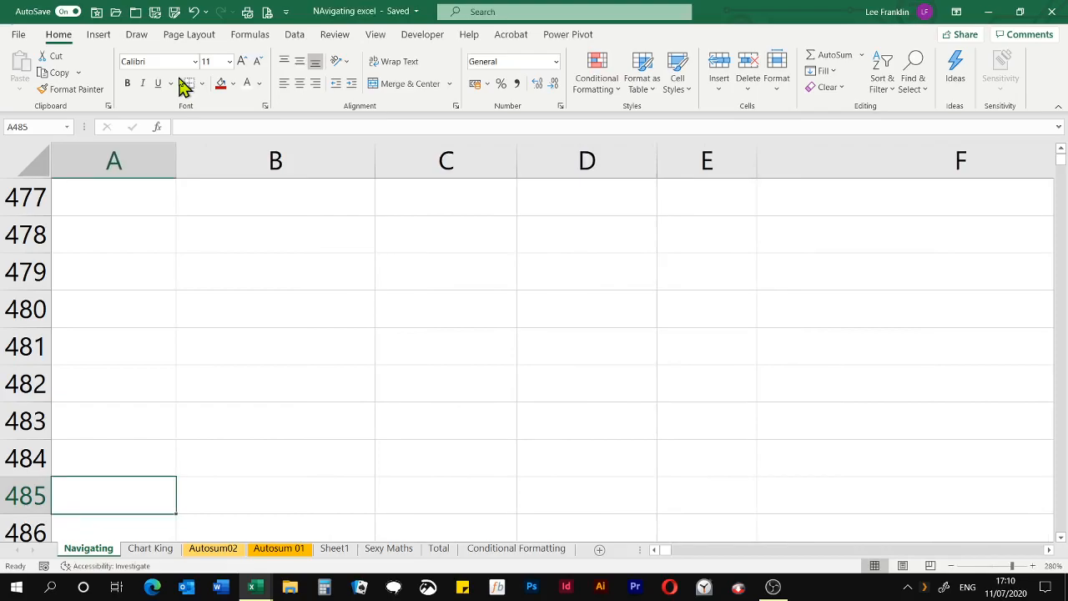
pyautogui.hotkey('ctrl', 'Home')
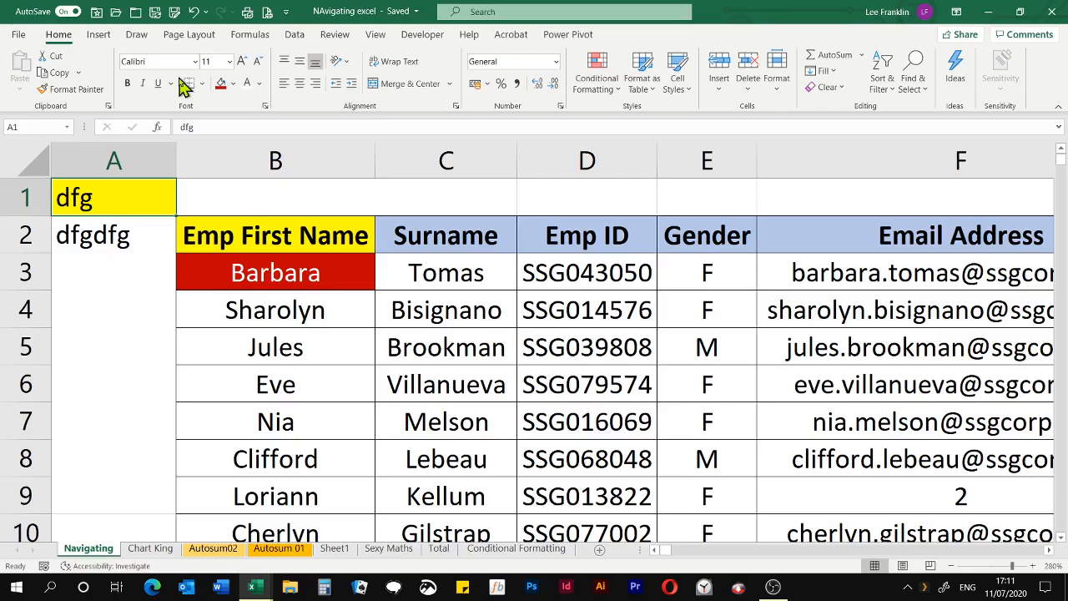
# Zoom the sheet out to 100%, then select cell F9 in the Email Address column and zoom in on it to 265%
pyautogui.scroll(-10, 246, 278)
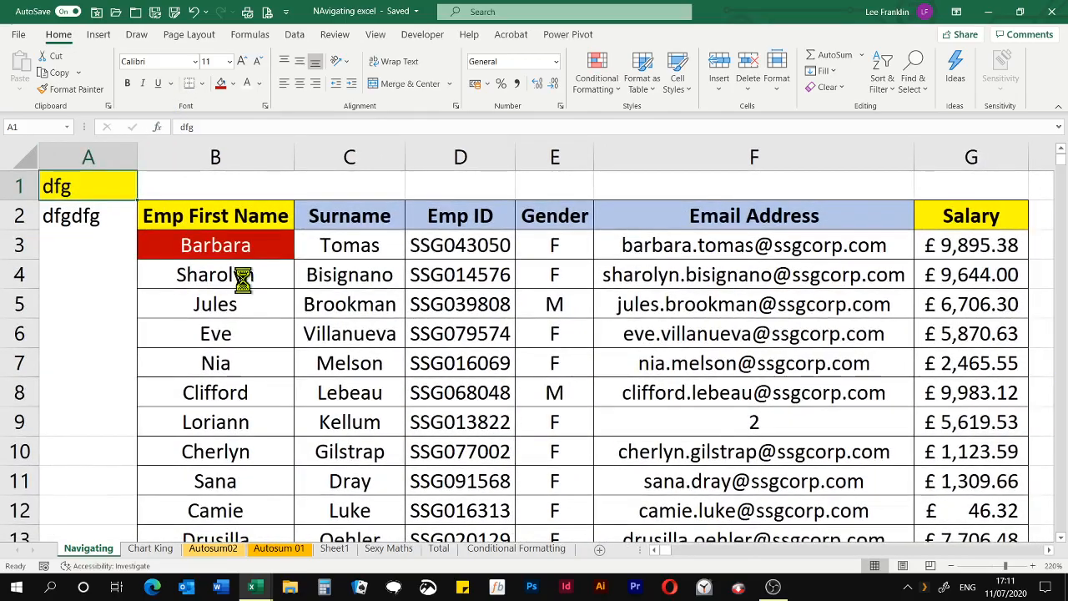
pyautogui.scroll(-2, 247, 278)
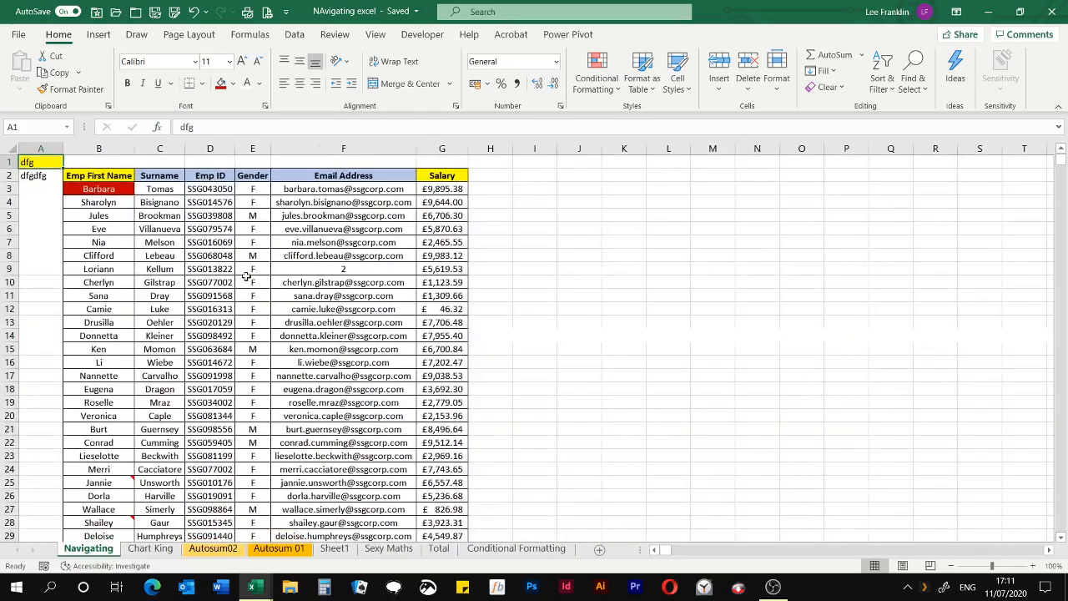
pyautogui.click(398, 273)
pyautogui.scroll(9, 398, 275)
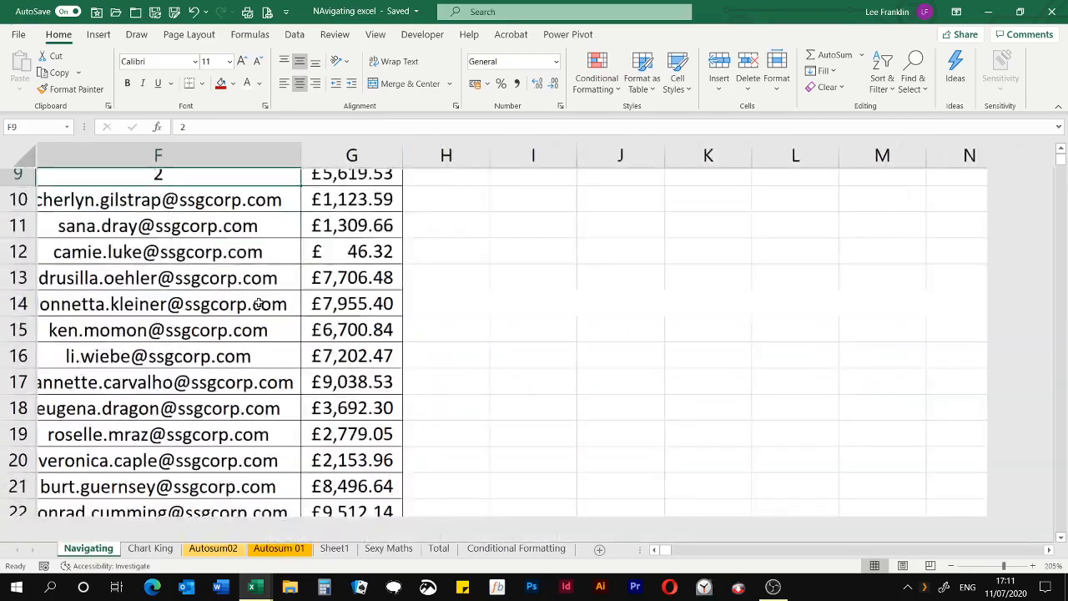
pyautogui.scroll(2, 247, 284)
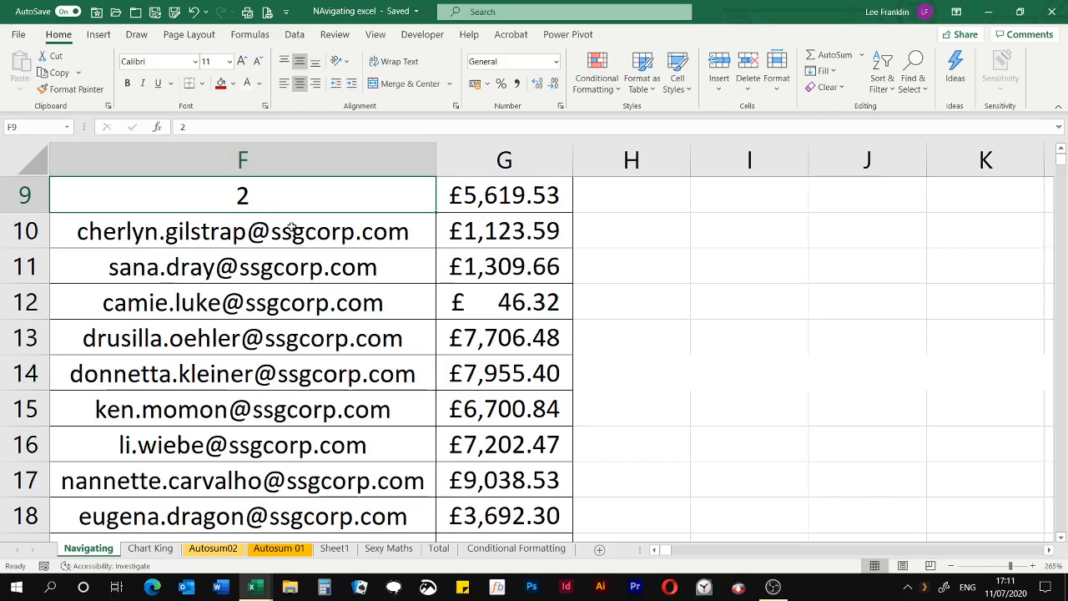
# Zoom the sheet out to 70%, then select cell B5 and zoom in to 310% with the header row in view
pyautogui.scroll(-13, 268, 263)
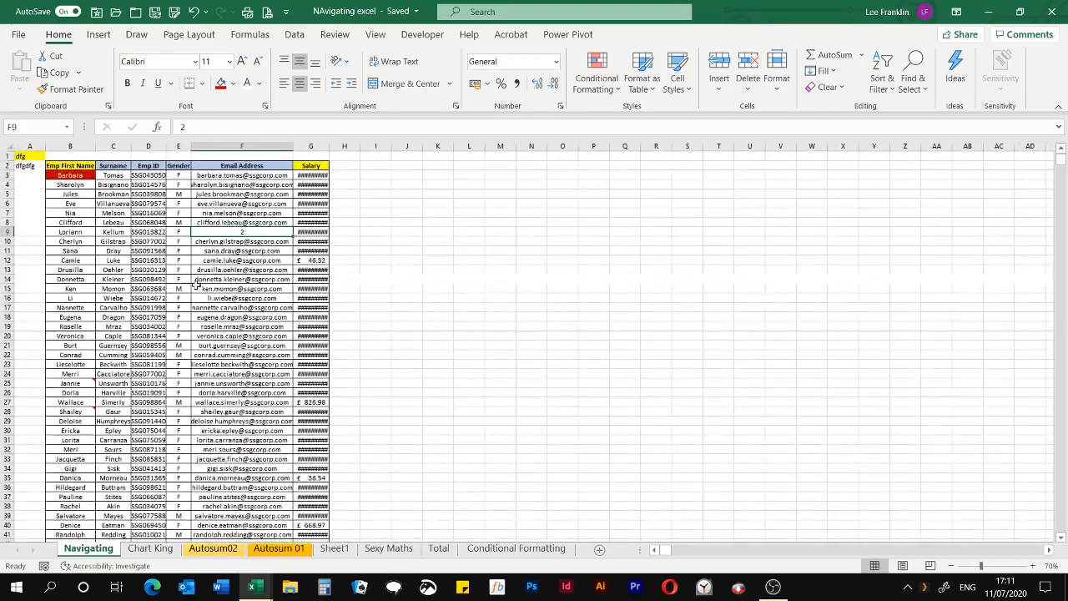
pyautogui.click(68, 195)
pyautogui.scroll(4, 267, 250)
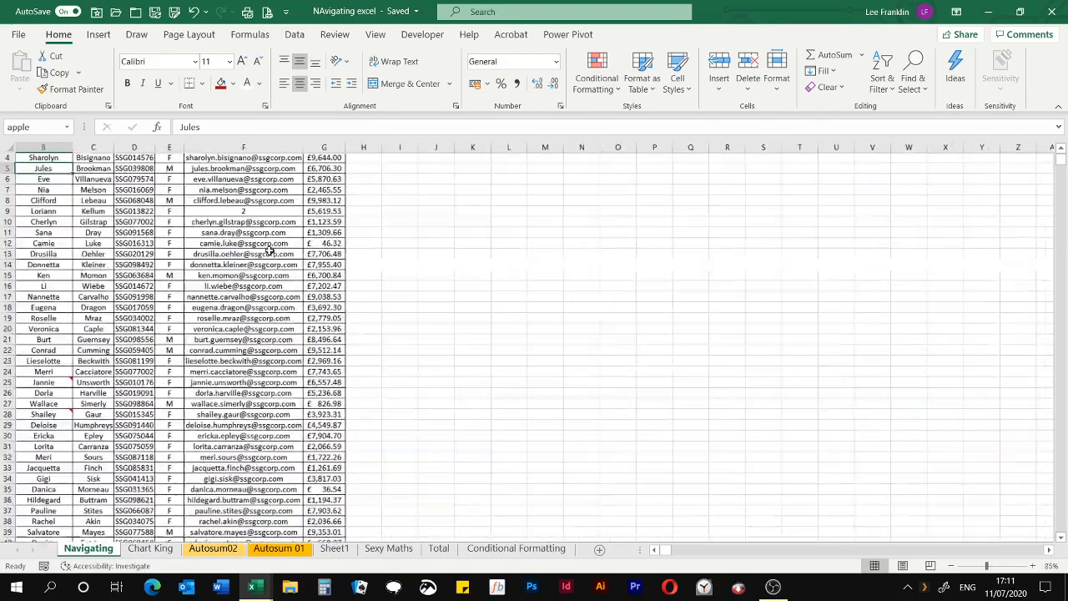
pyautogui.scroll(12, 270, 251)
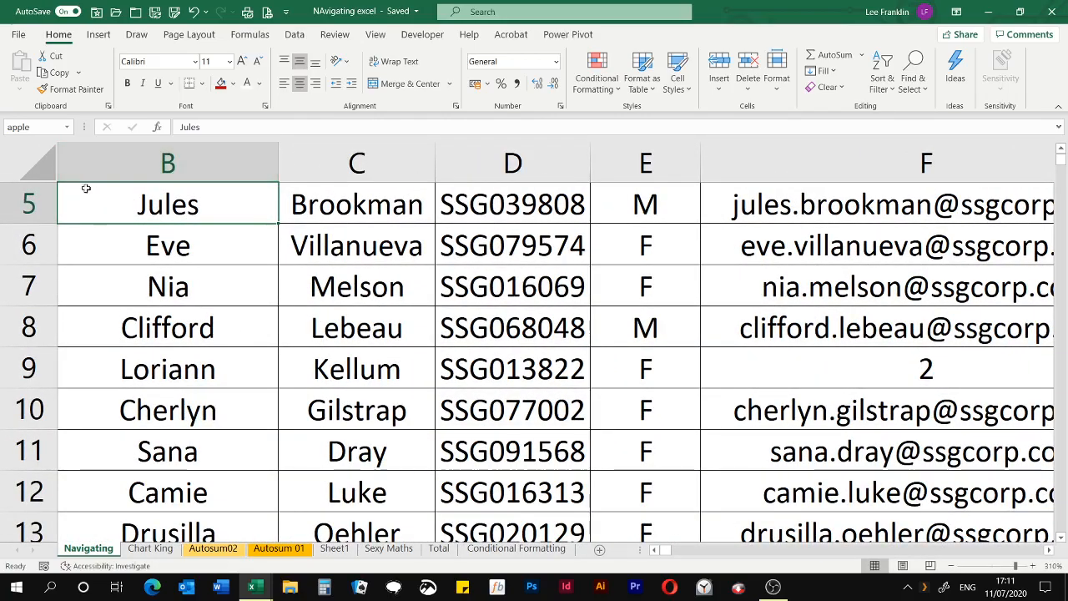
pyautogui.scroll(1, 223, 274)
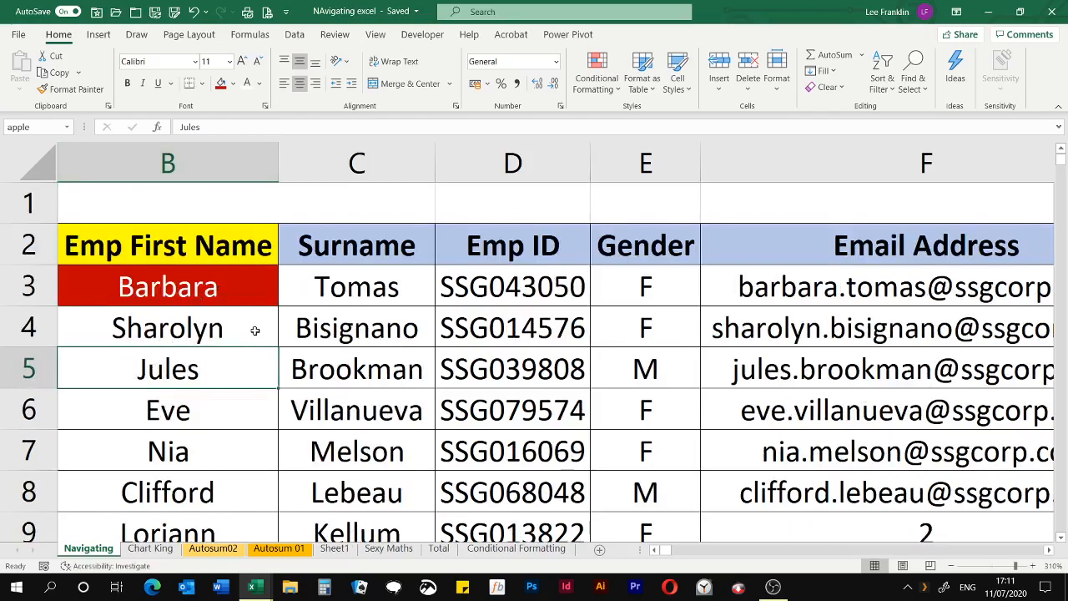